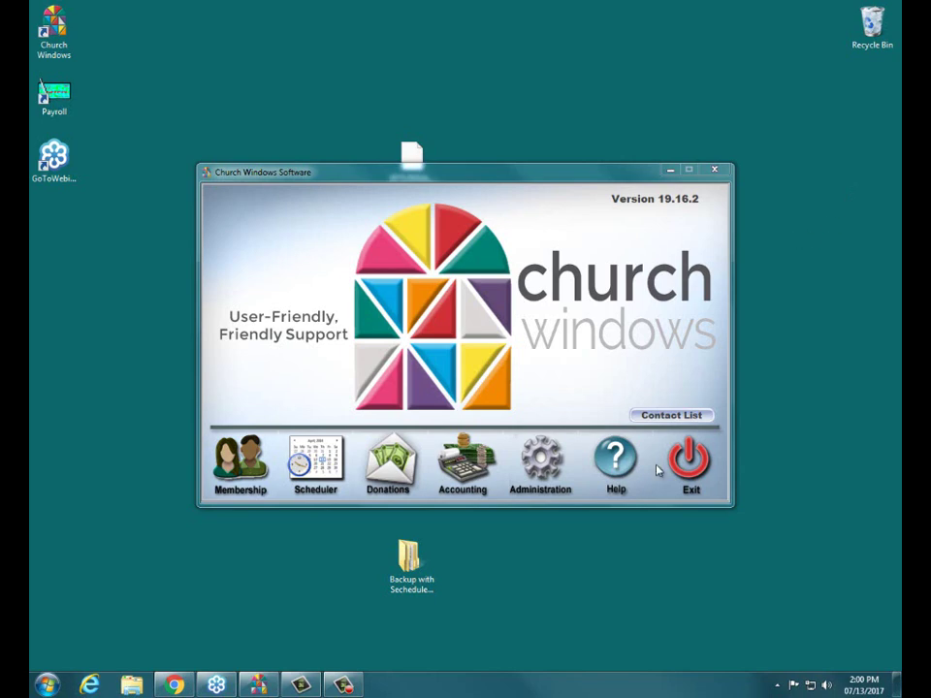
Step: On churchwindows.com, open BEGINNING > Training Workbooks and scroll to the Donations workbooks D101–D105
left_click(174, 684)
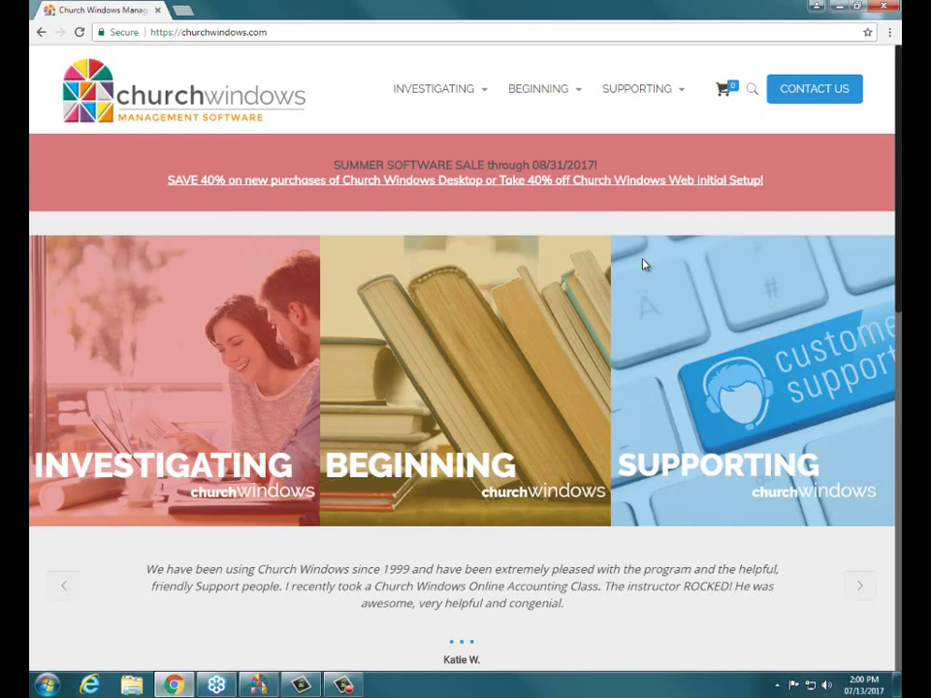
mouse_move(548, 128)
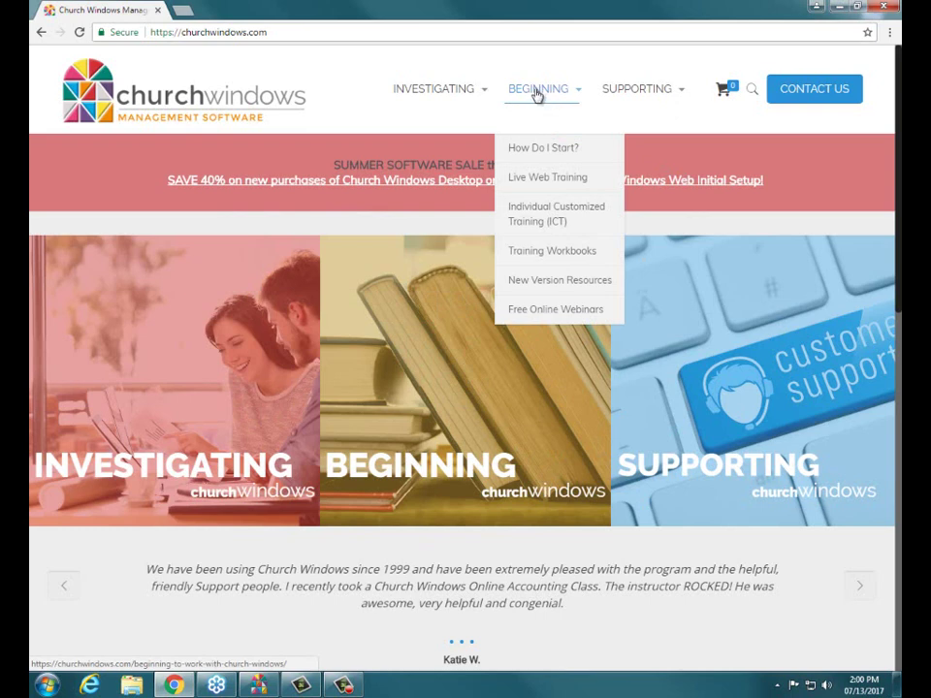
left_click(572, 254)
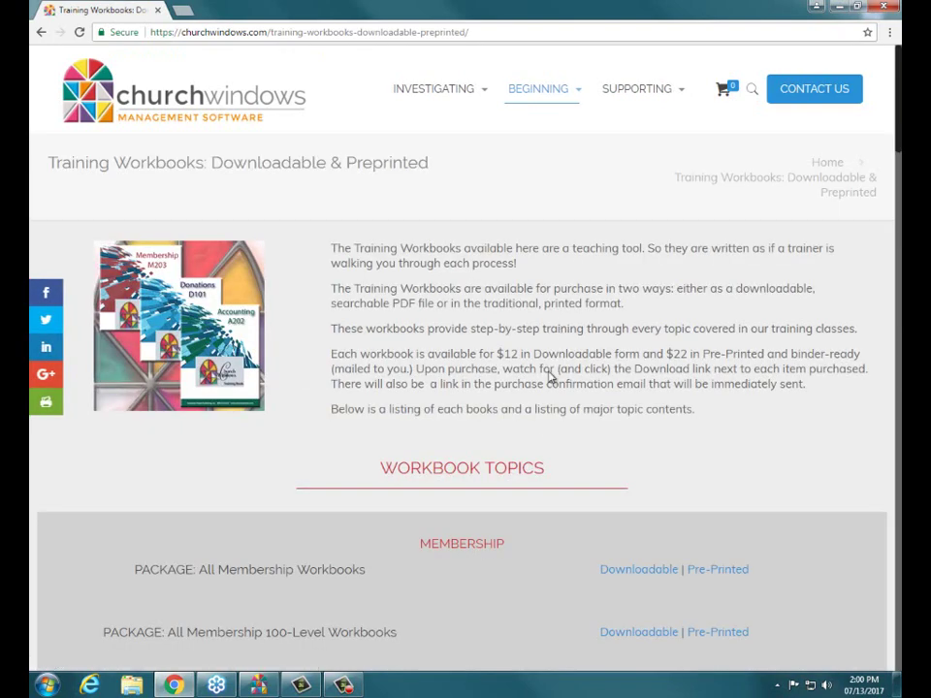
scroll(544, 430, "down", 5)
scroll(544, 430, "down", 10)
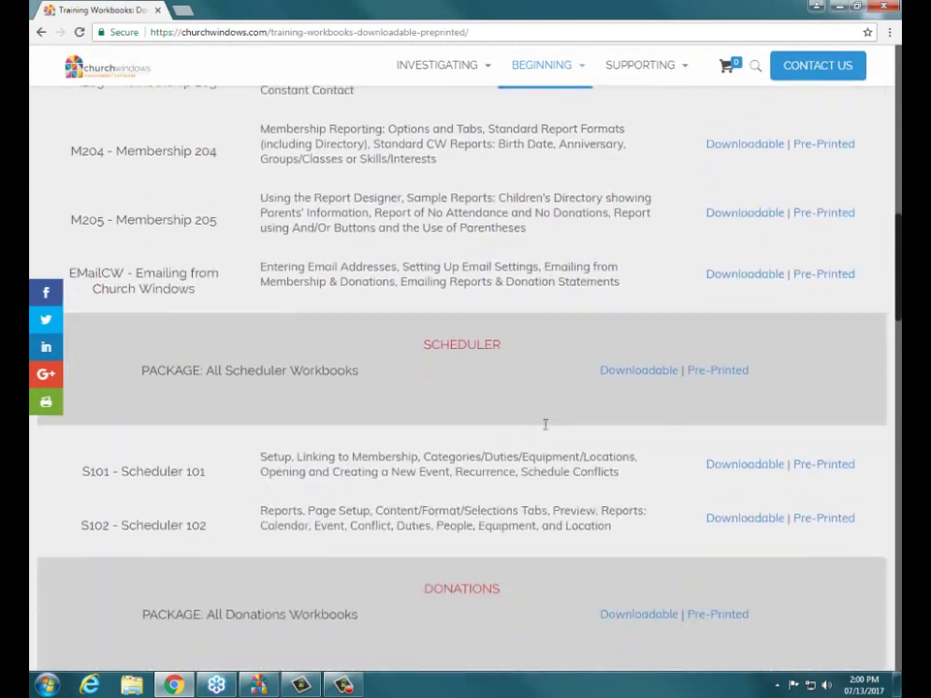
scroll(546, 424, "down", 1)
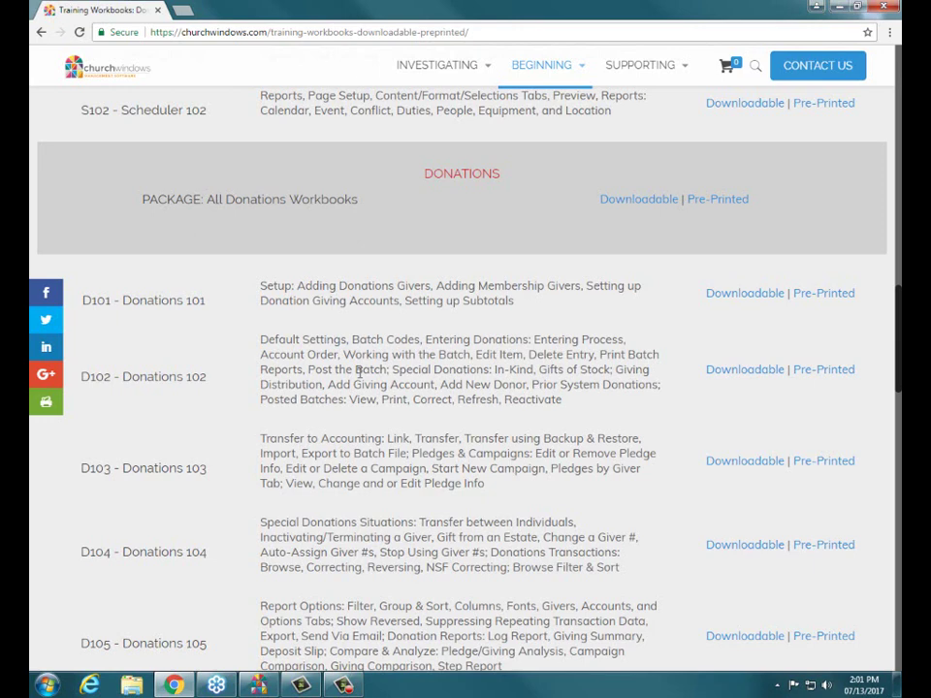
Step: Close Chrome and start an empty Enter Donations form from the Donations module
left_click(881, 7)
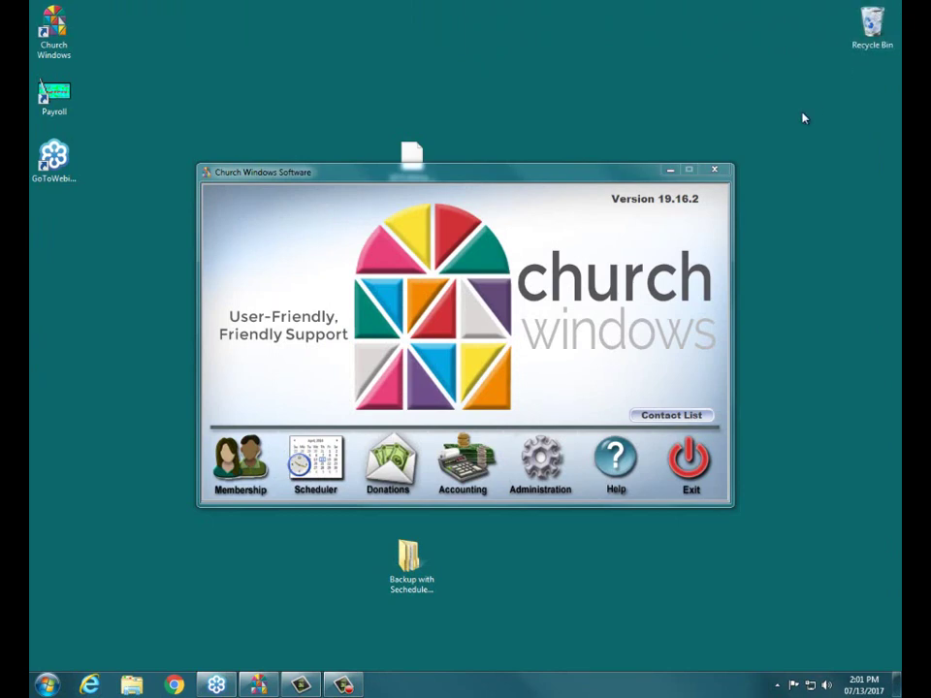
left_click(388, 466)
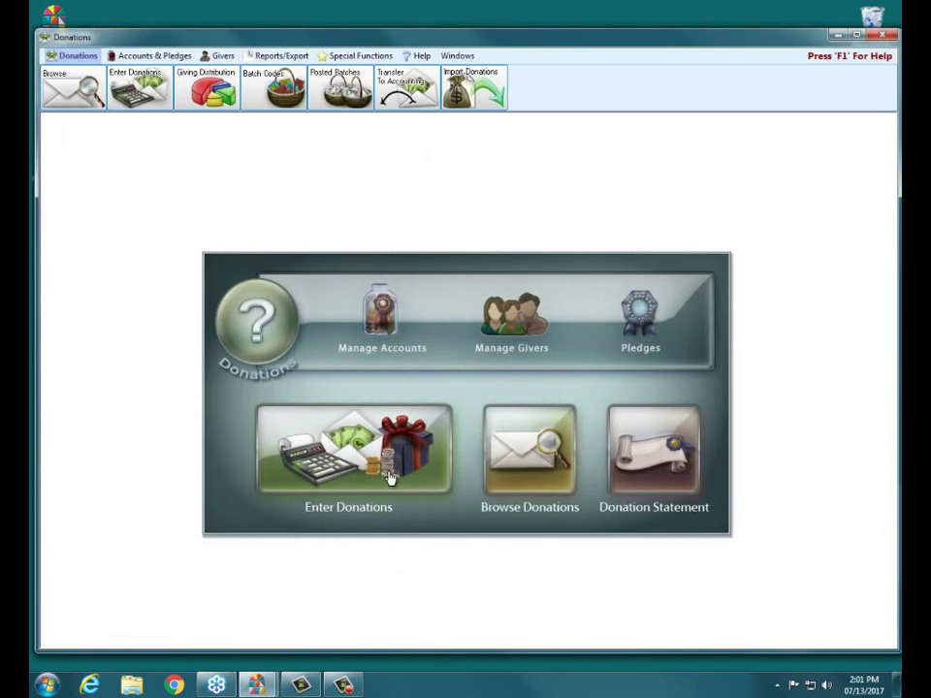
left_click(389, 473)
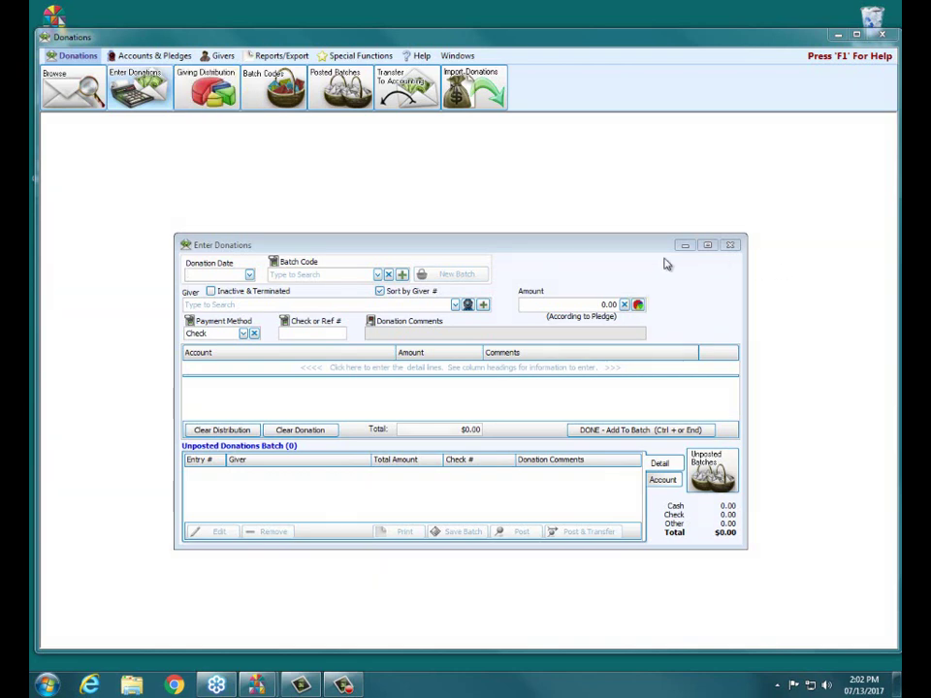
Step: Change the amount's Selected Distribution from According to Pledge to Manual Distribution
left_click(638, 305)
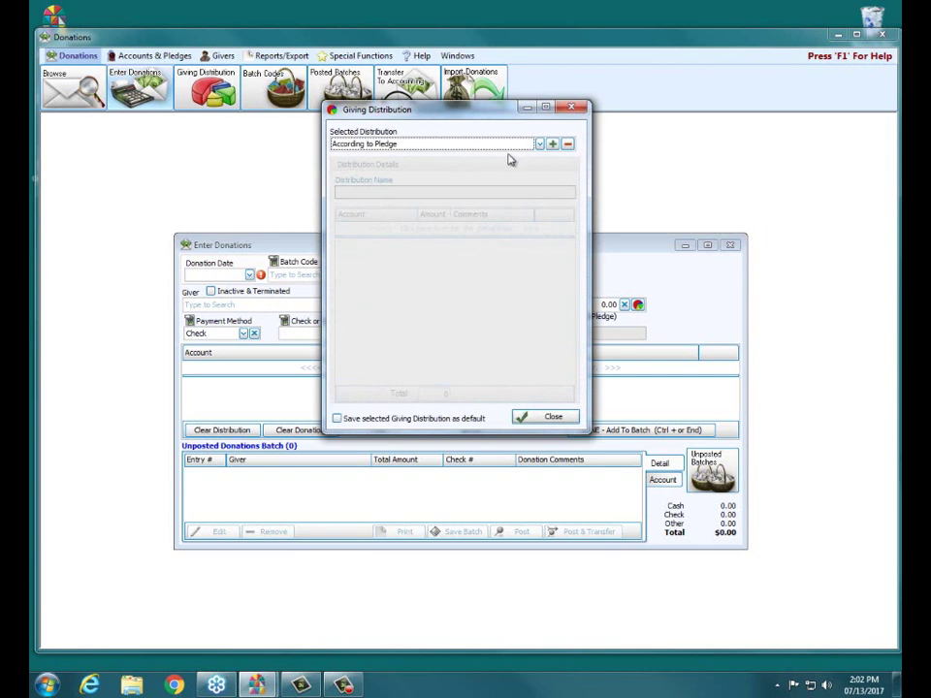
left_click(543, 146)
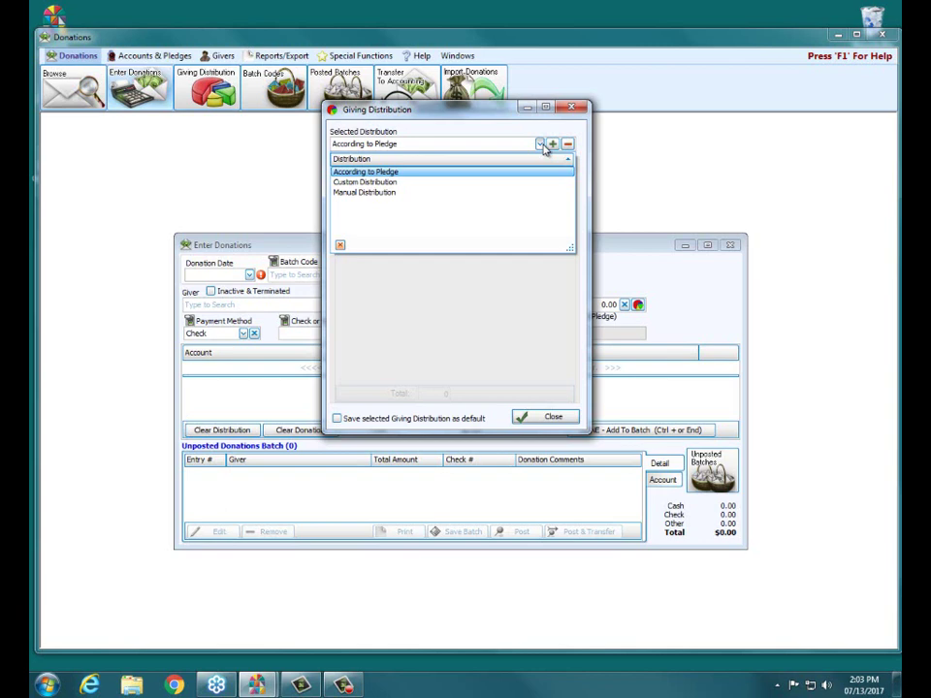
left_click(364, 192)
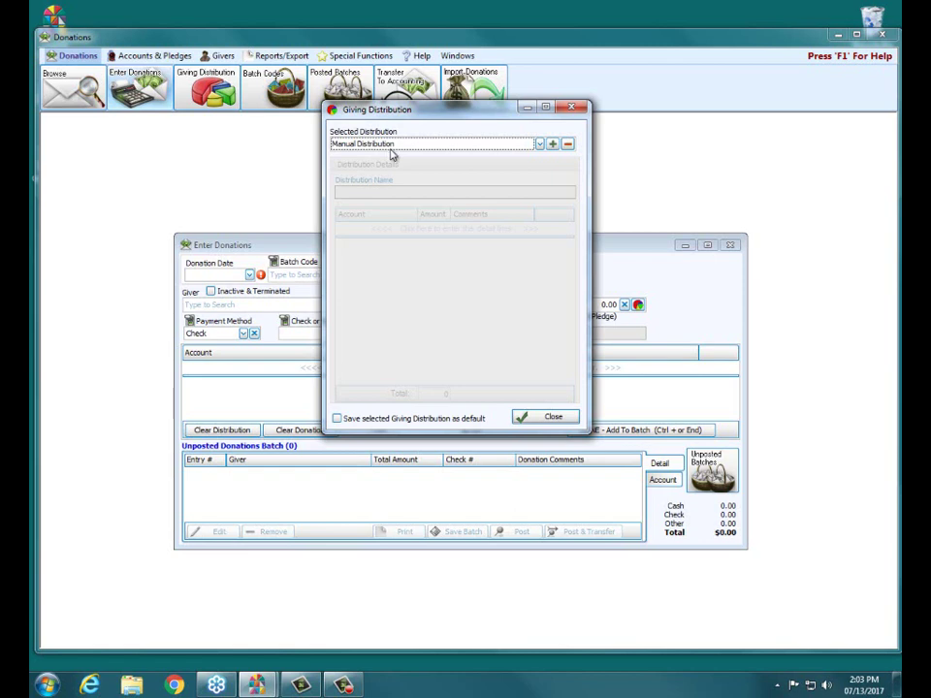
left_click(567, 424)
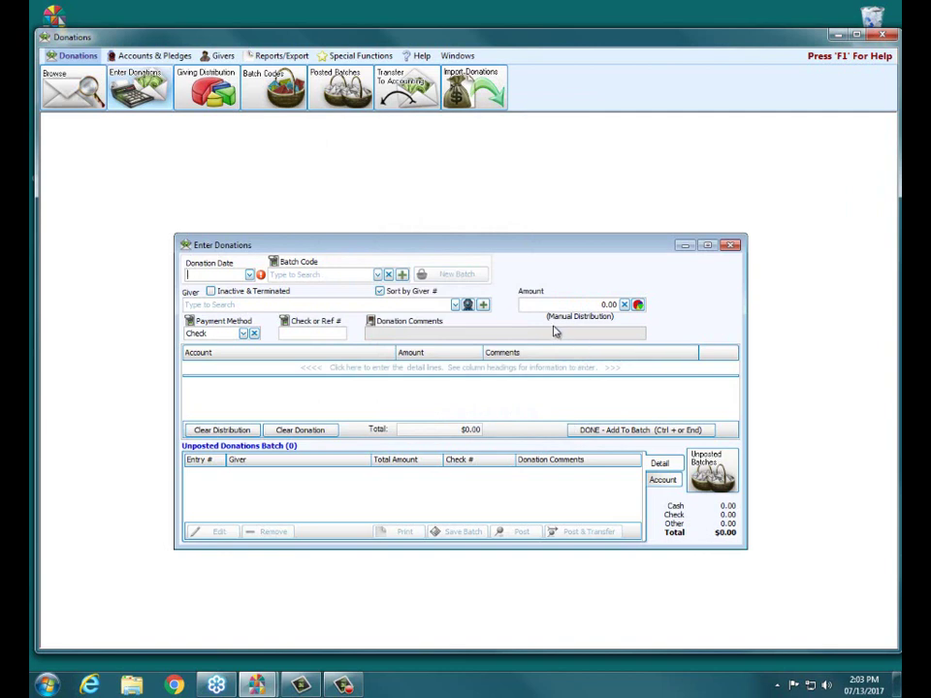
Step: Date the donation 07/09/2017 and select giver 12
left_click(249, 276)
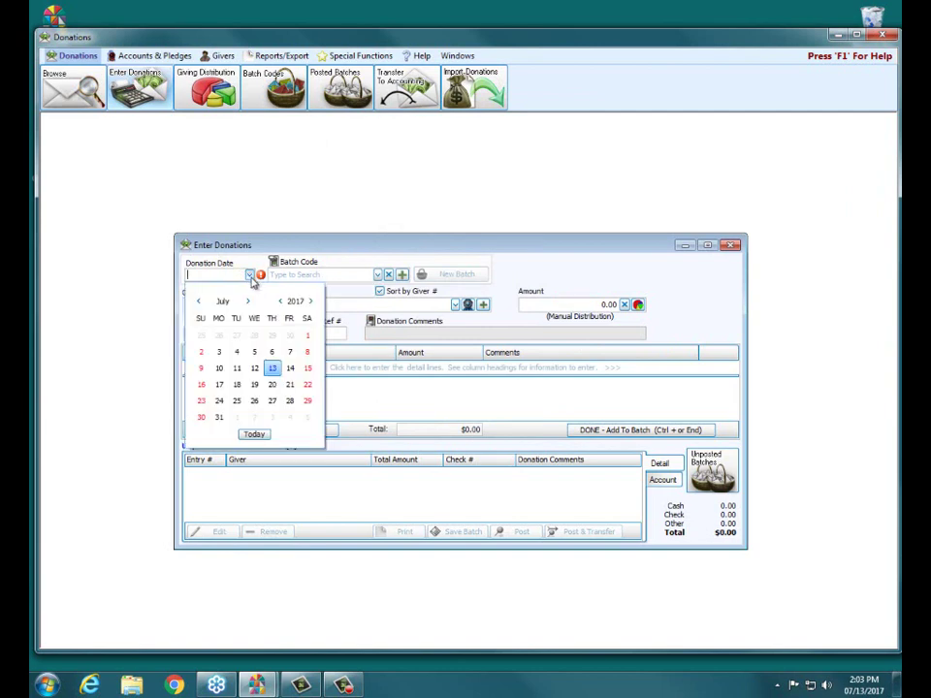
left_click(201, 367)
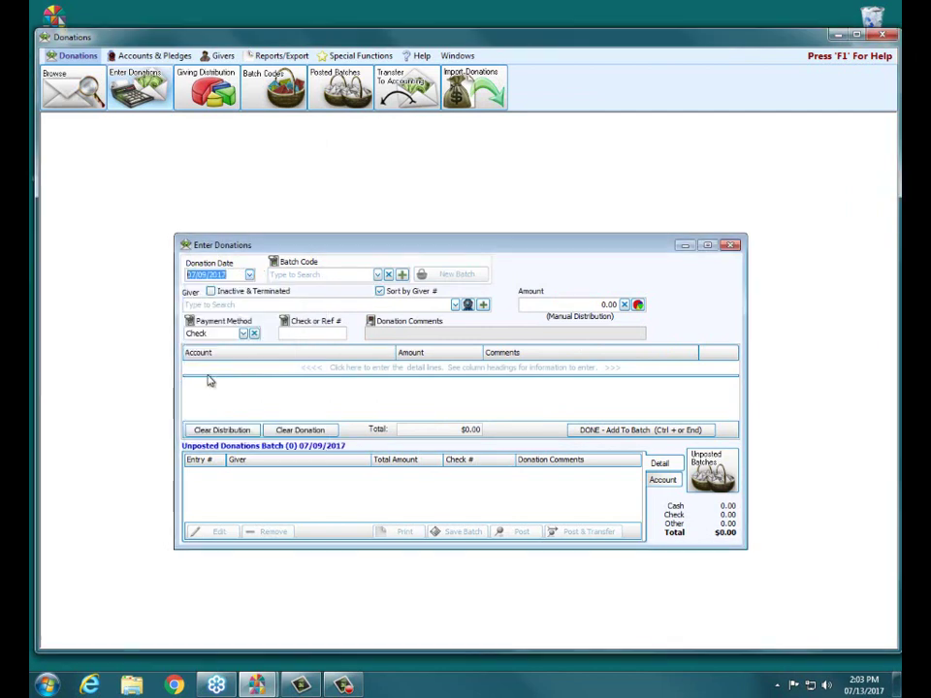
left_click(402, 303)
type("12")
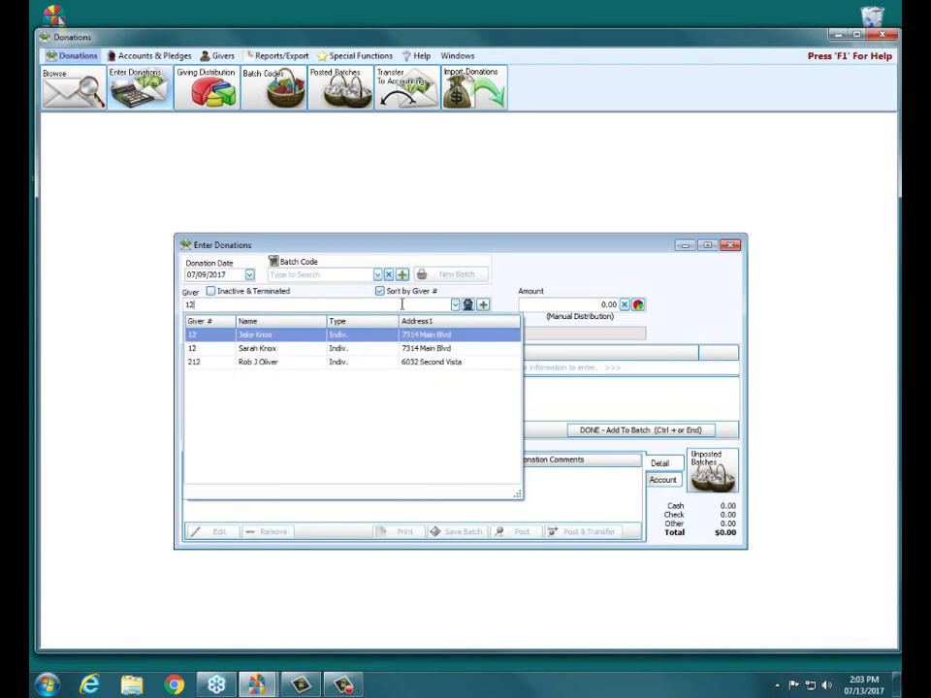
key("Return")
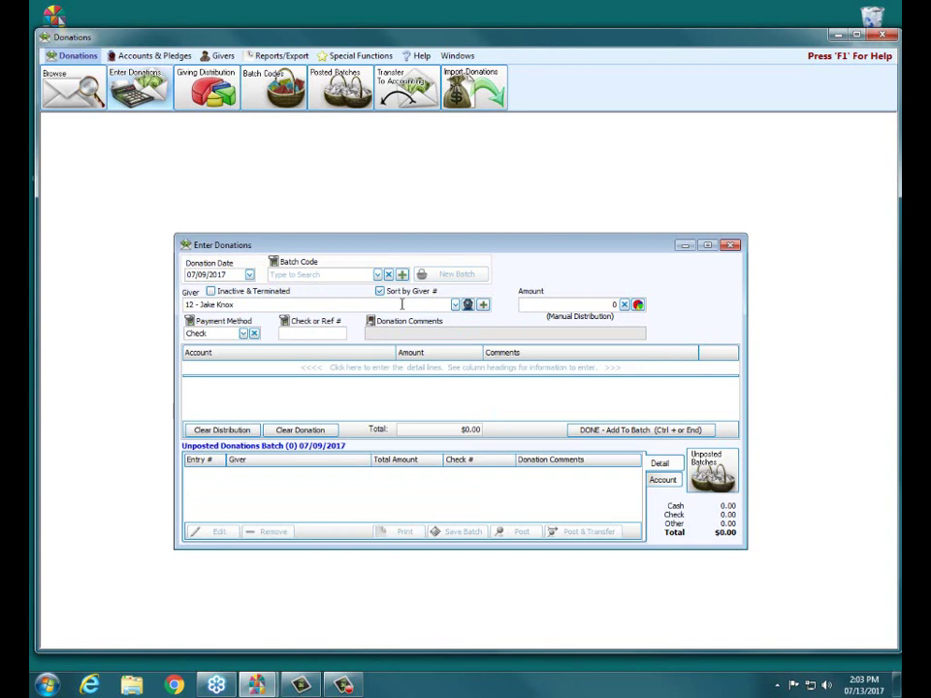
Step: Enter amount 100.00 and check number 12, creating a 101 - General fund line
type("100")
key("Tab")
type("12")
key("Tab")
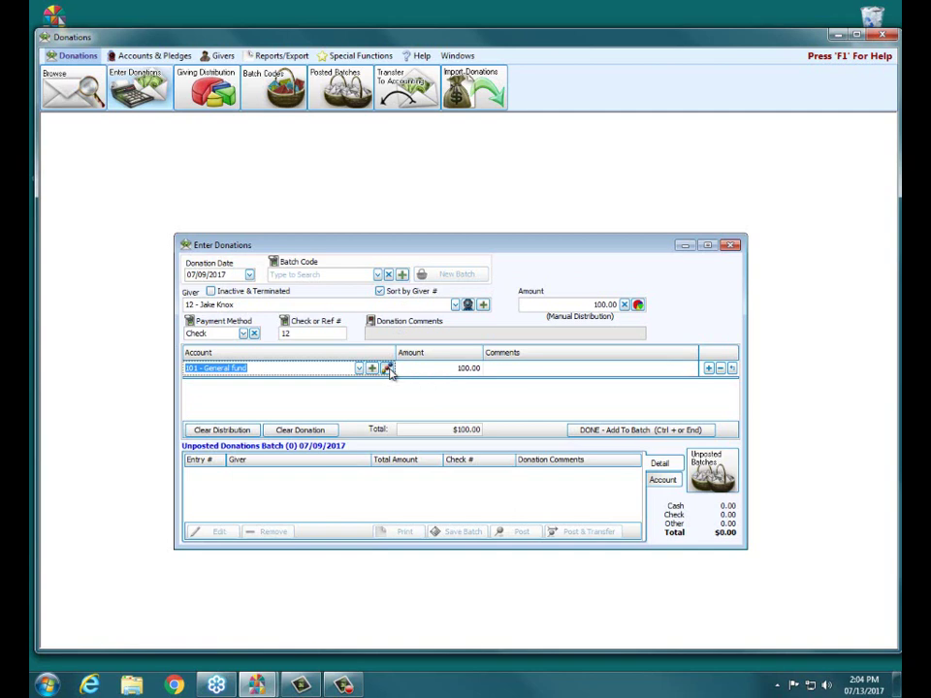
left_click(387, 369)
Step: Reposition and close the Order Giving Accounts dialog, then list accounts 101–108 for the line
left_click_drag(456, 219, 605, 289)
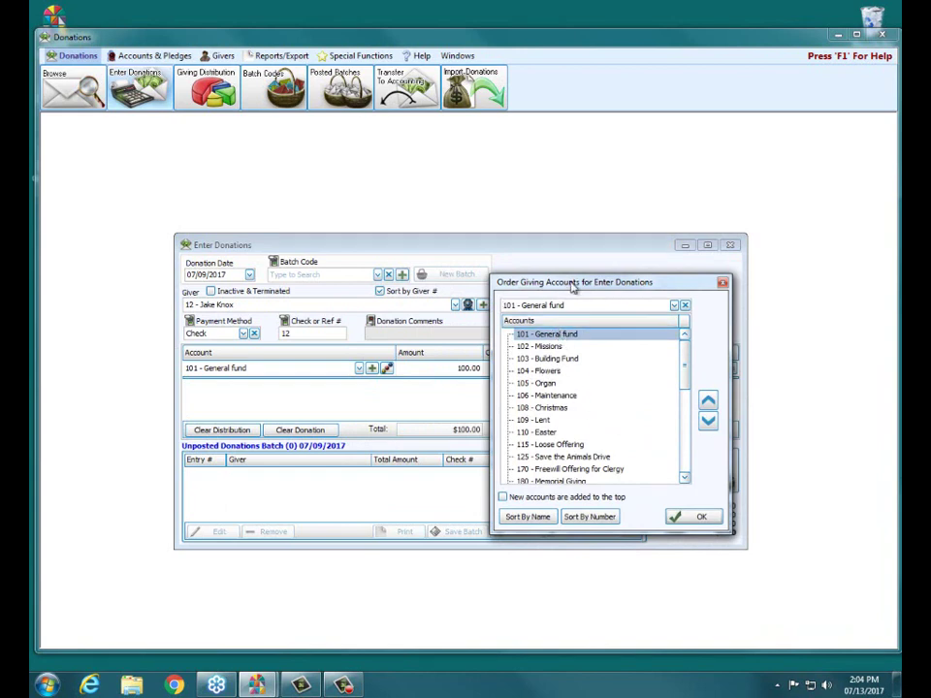
left_click_drag(576, 280, 569, 353)
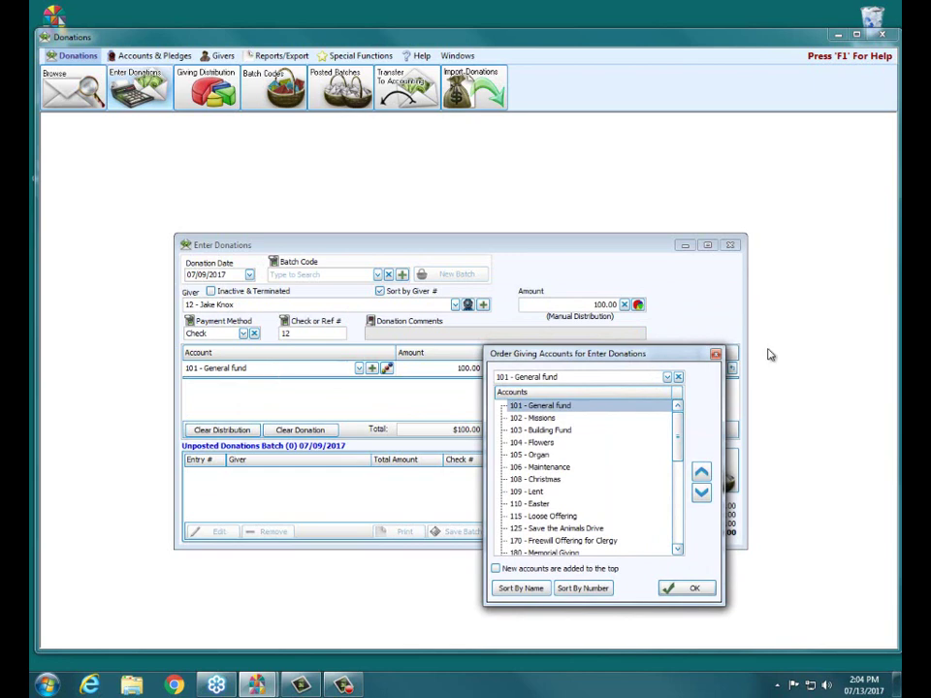
left_click(715, 354)
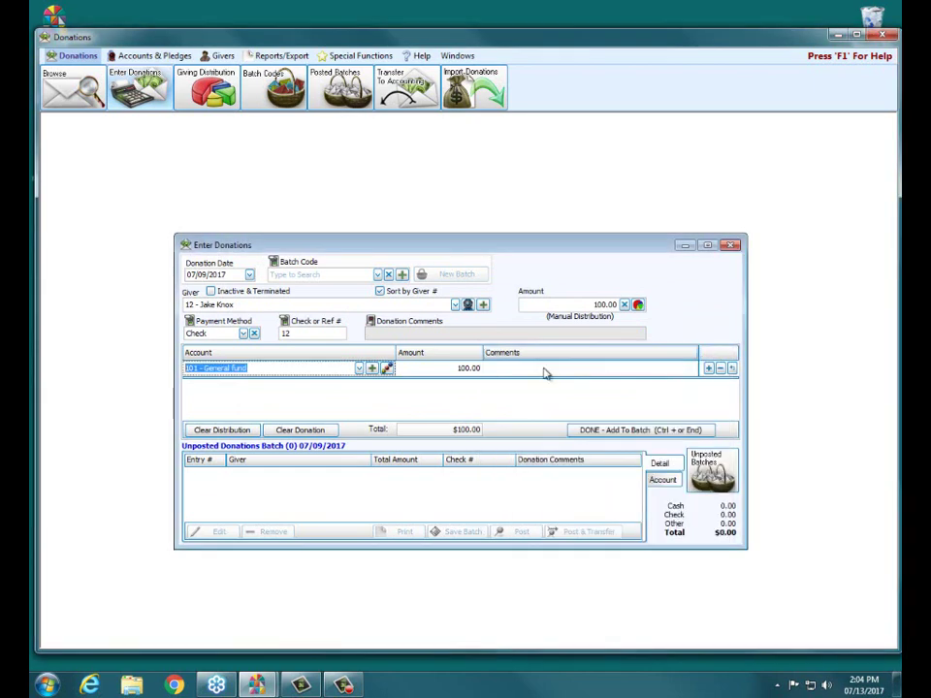
left_click(360, 369)
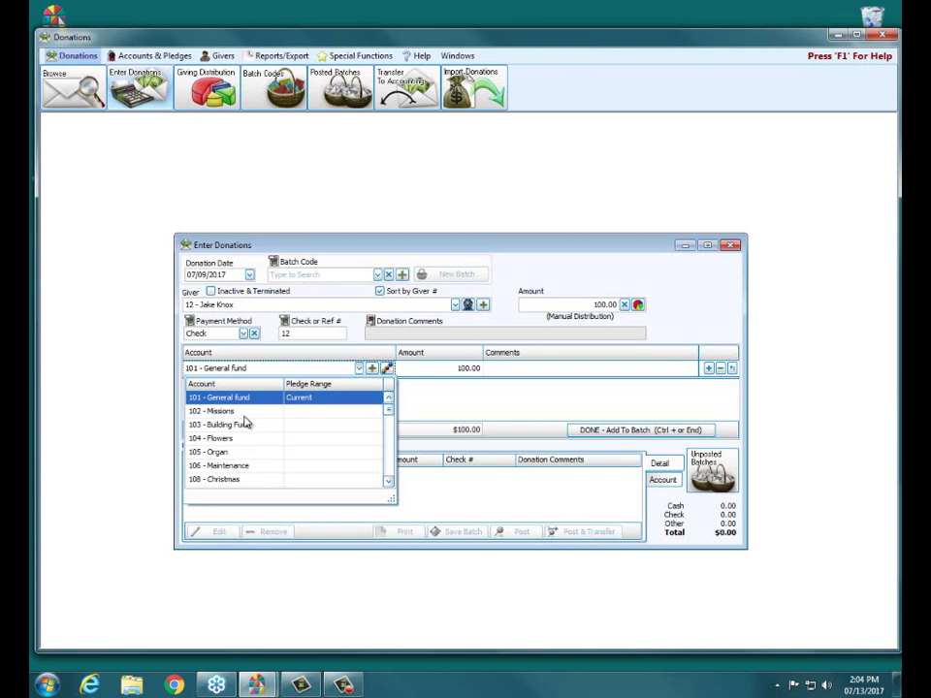
Step: Move 108 - Christmas to the top of the giving account order and save it
left_click(472, 252)
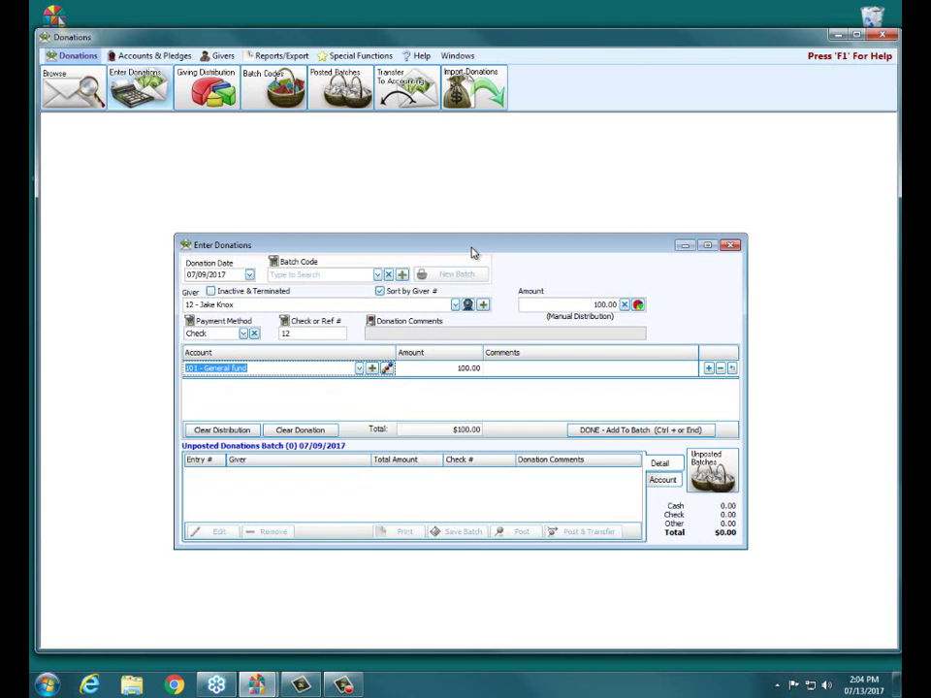
left_click(387, 368)
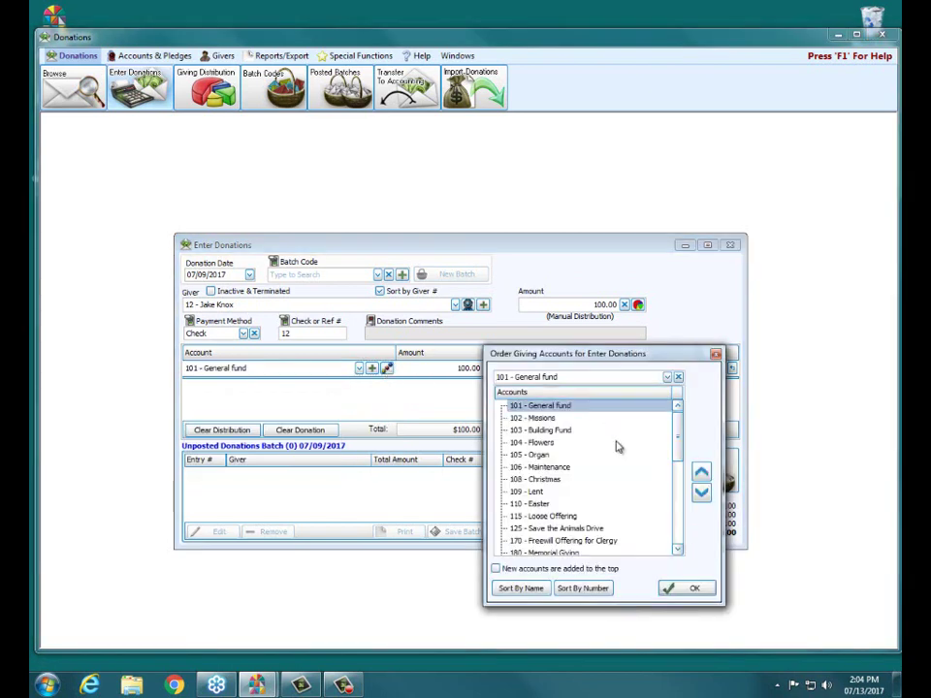
left_click(574, 479)
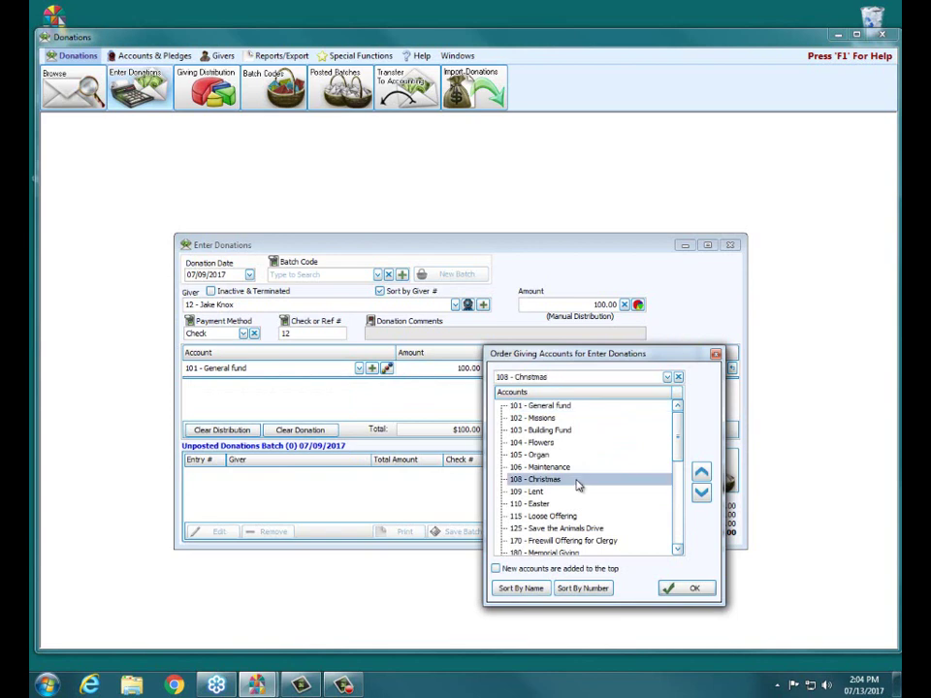
left_click(701, 473)
left_click(701, 473)
left_click(702, 472)
left_click(701, 473)
left_click(701, 472)
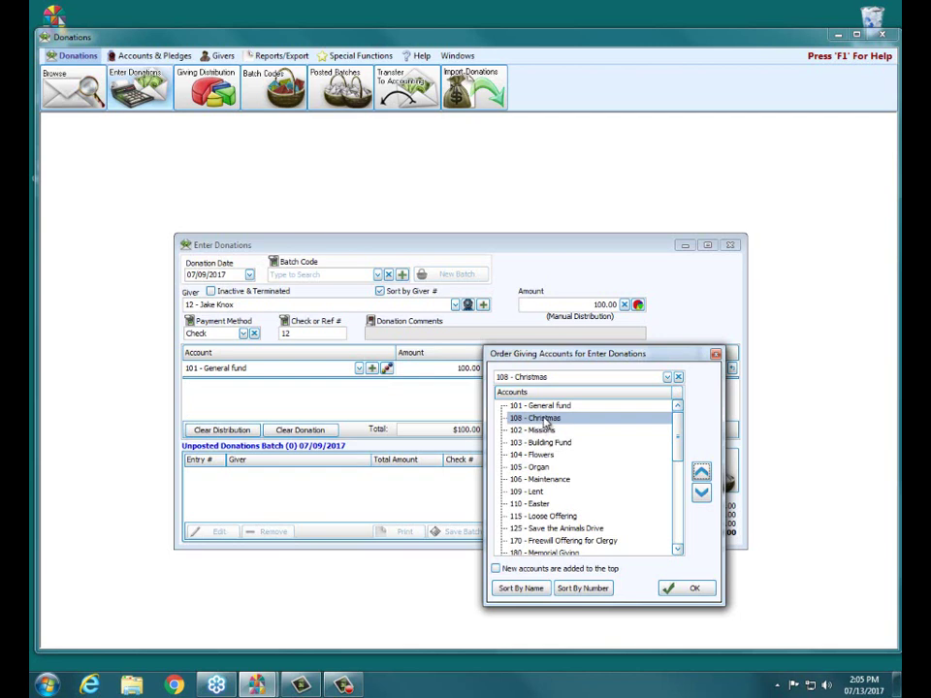
left_click(701, 473)
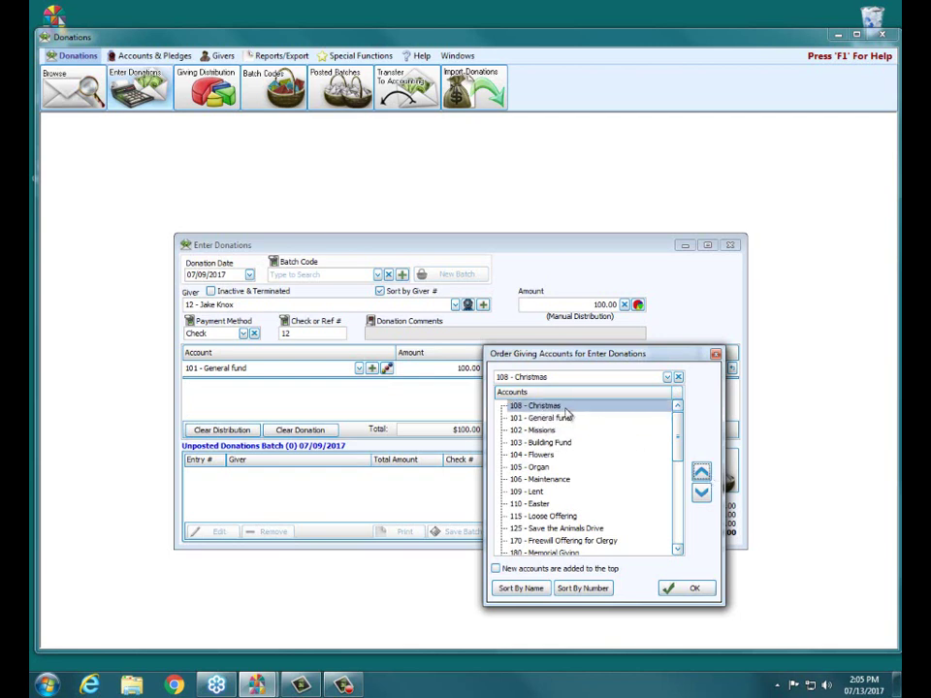
left_click(687, 587)
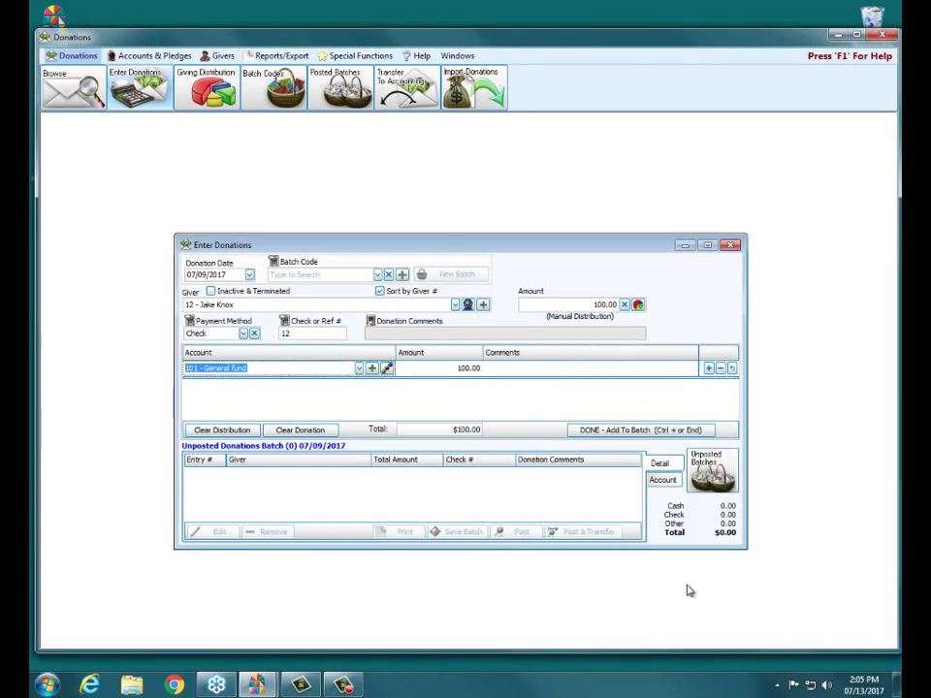
Step: Replace the General fund line with a 108 - Christmas line by reapplying the amount
left_click(721, 368)
left_click(586, 306)
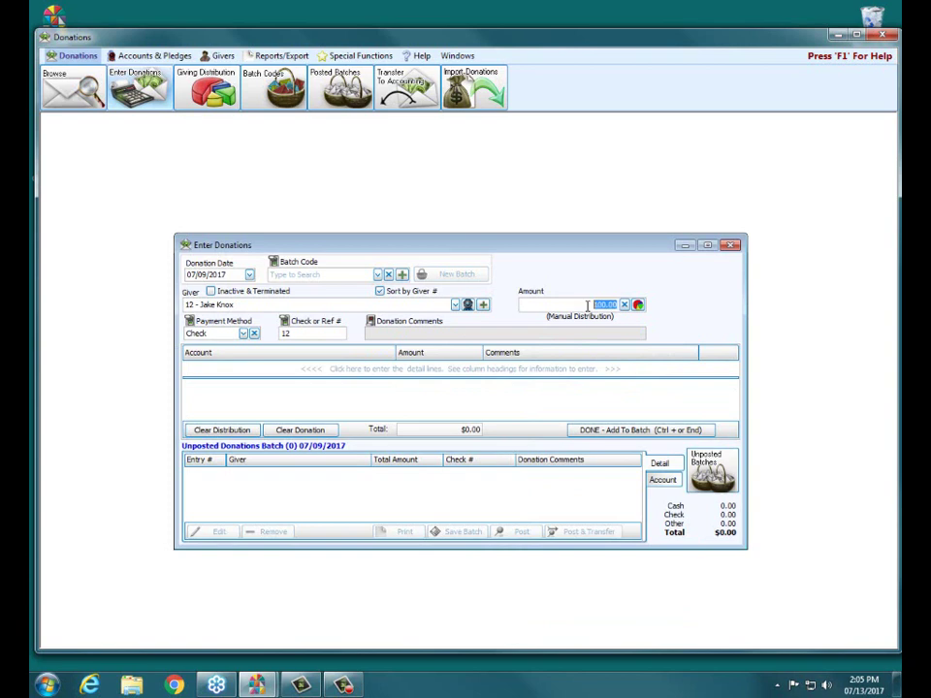
key("Tab")
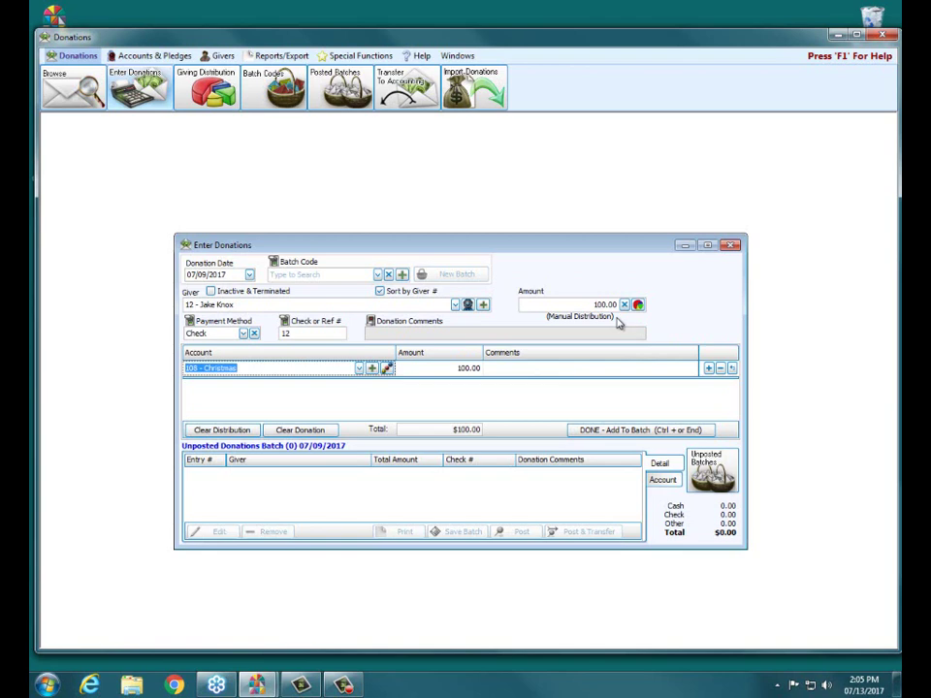
left_click(387, 370)
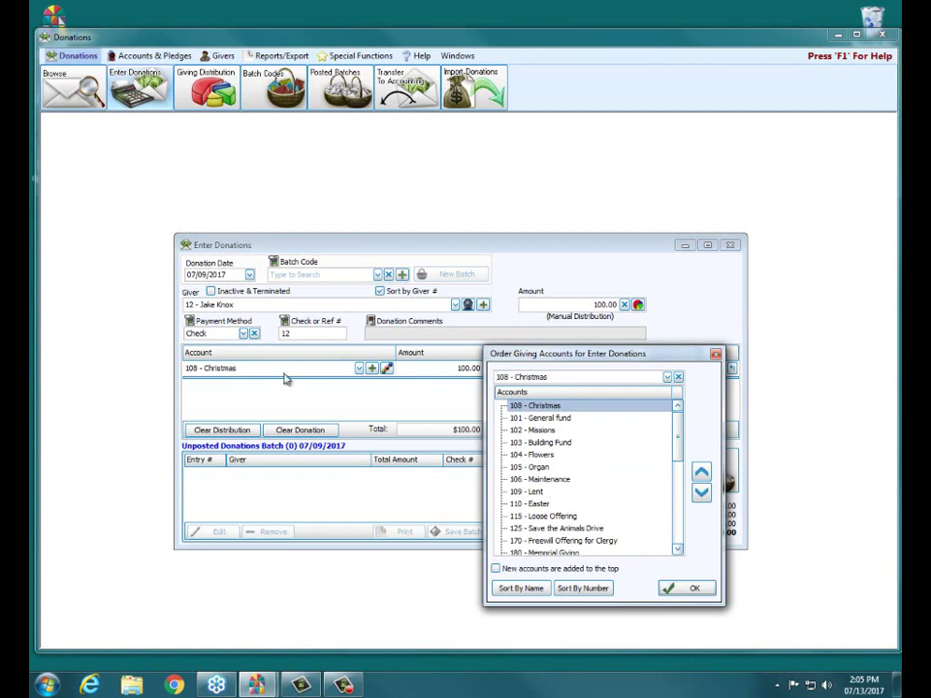
left_click(715, 355)
left_click(360, 369)
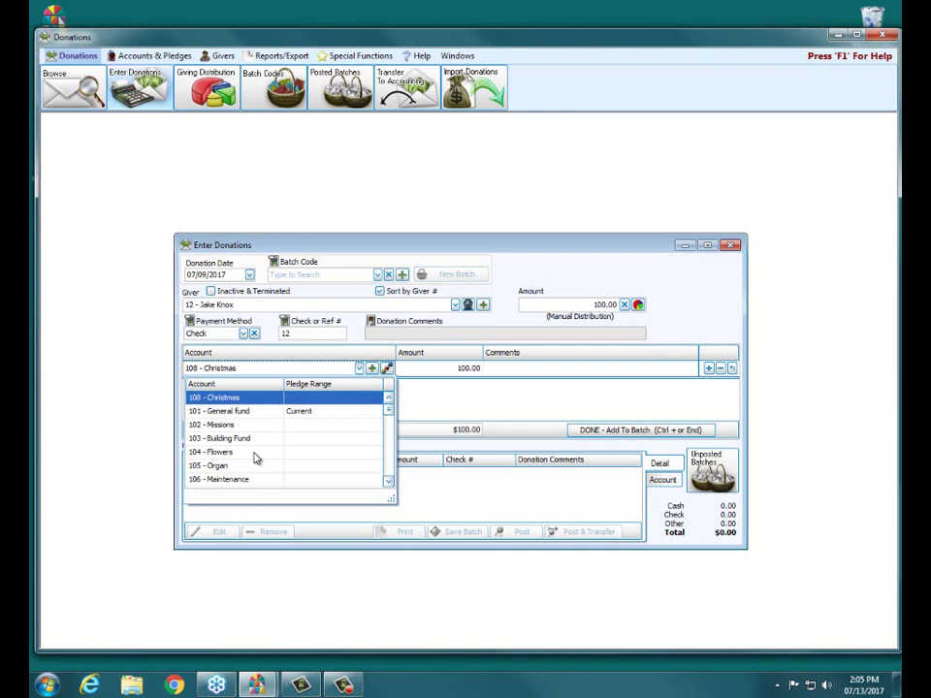
left_click(420, 407)
Step: Remove the Christmas line and clear the donation and its distribution
left_click(720, 386)
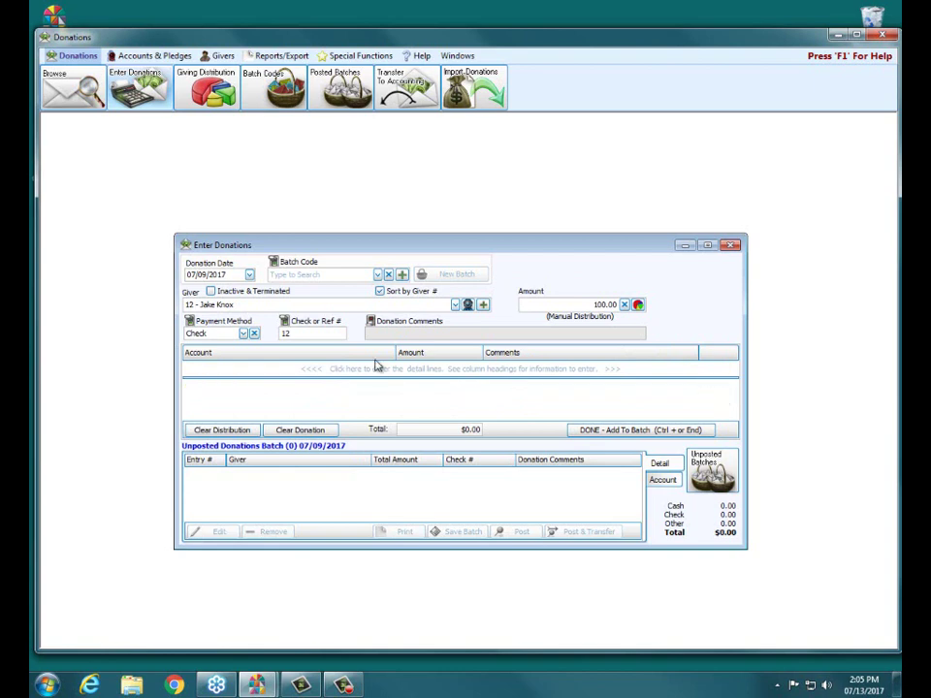
left_click(321, 429)
left_click(249, 432)
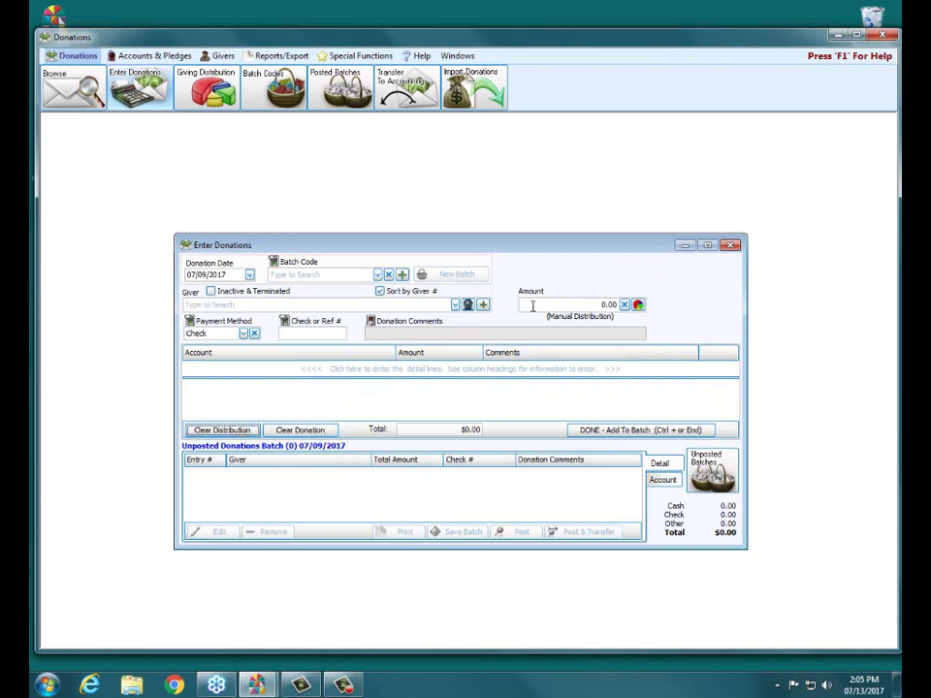
Step: Switch the amount's Selected Distribution back to According to Pledge
left_click(638, 305)
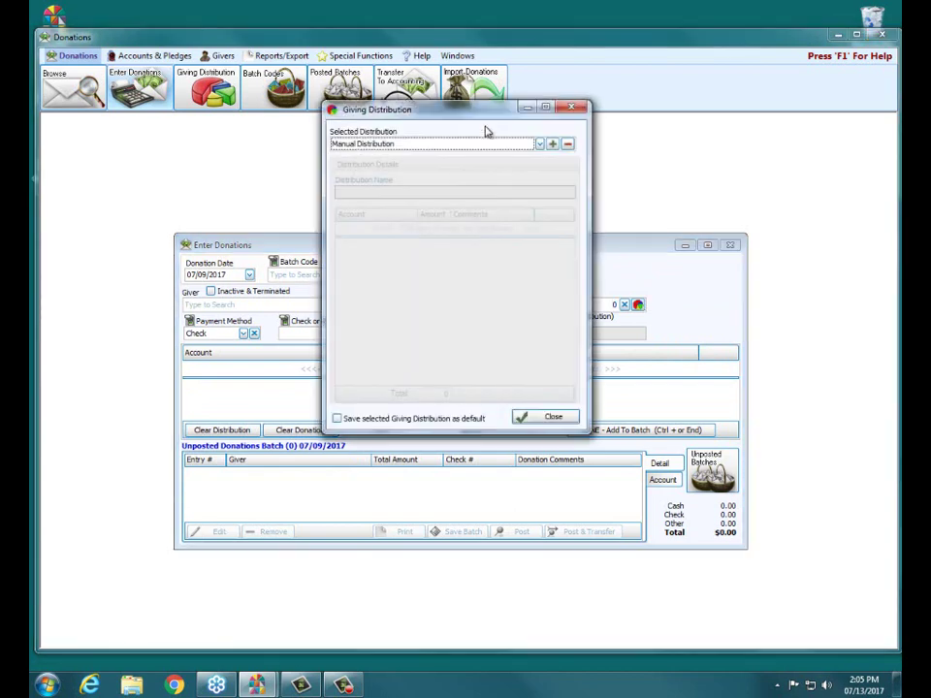
left_click(541, 144)
left_click(385, 173)
left_click(525, 416)
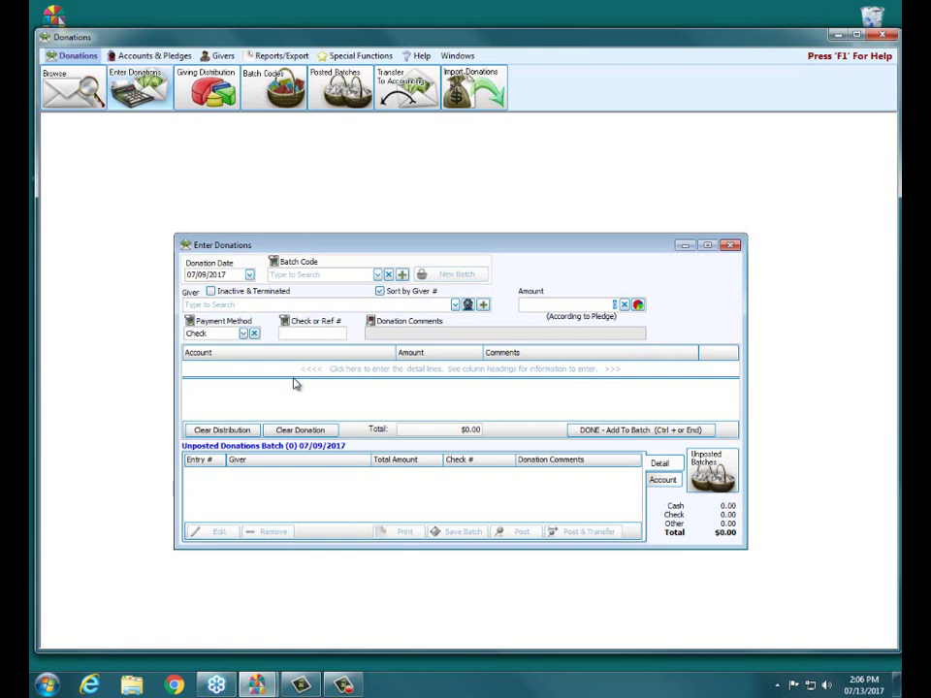
Step: Enter giver 12, amount 100 and check 12, split 95.24 General fund, 4.76 Kitchen Renovation
left_click(305, 305)
type("12")
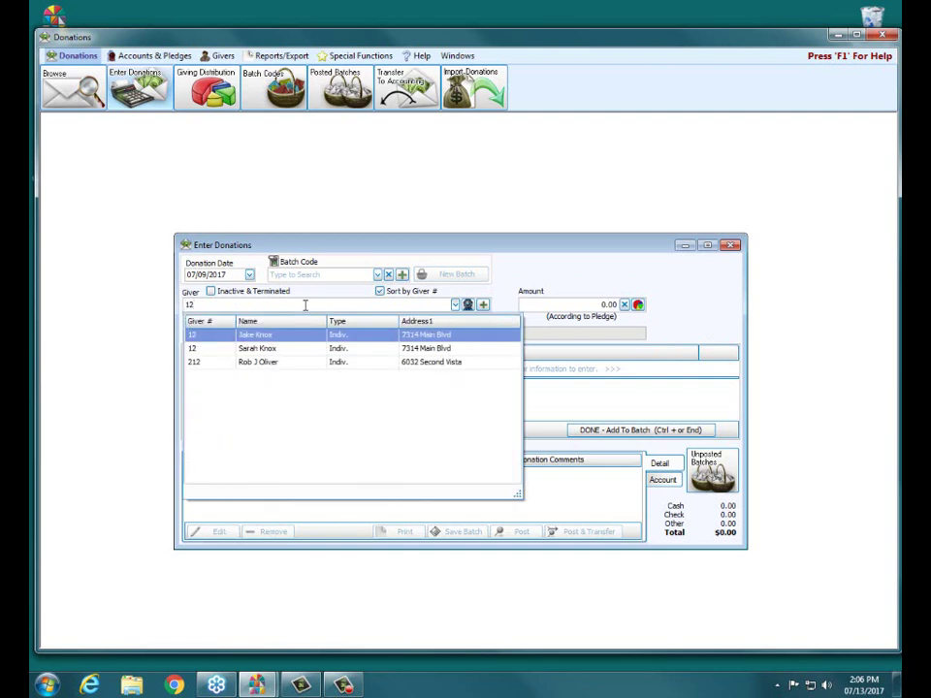
key("Return")
type("100")
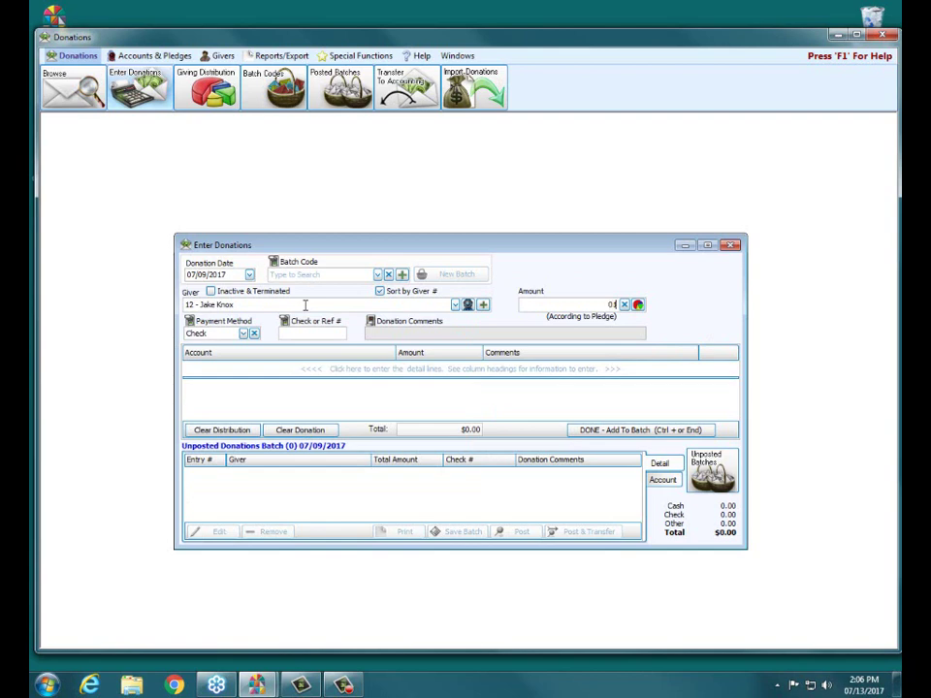
key("Tab")
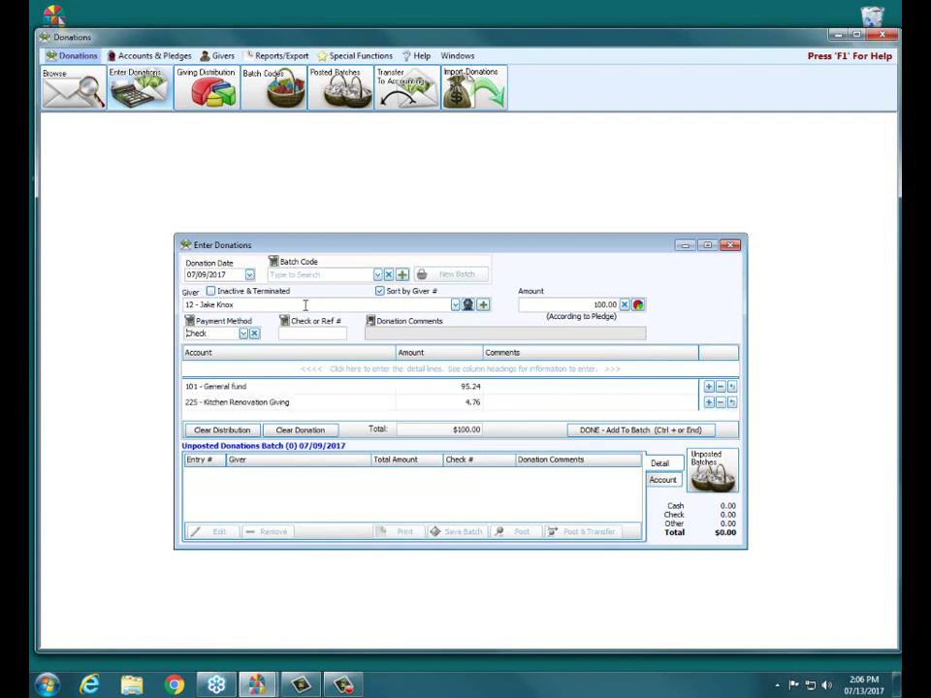
type("12")
Step: Set the General fund line to 95.00 and Kitchen Renovation Giving to 5.00
left_click(456, 387)
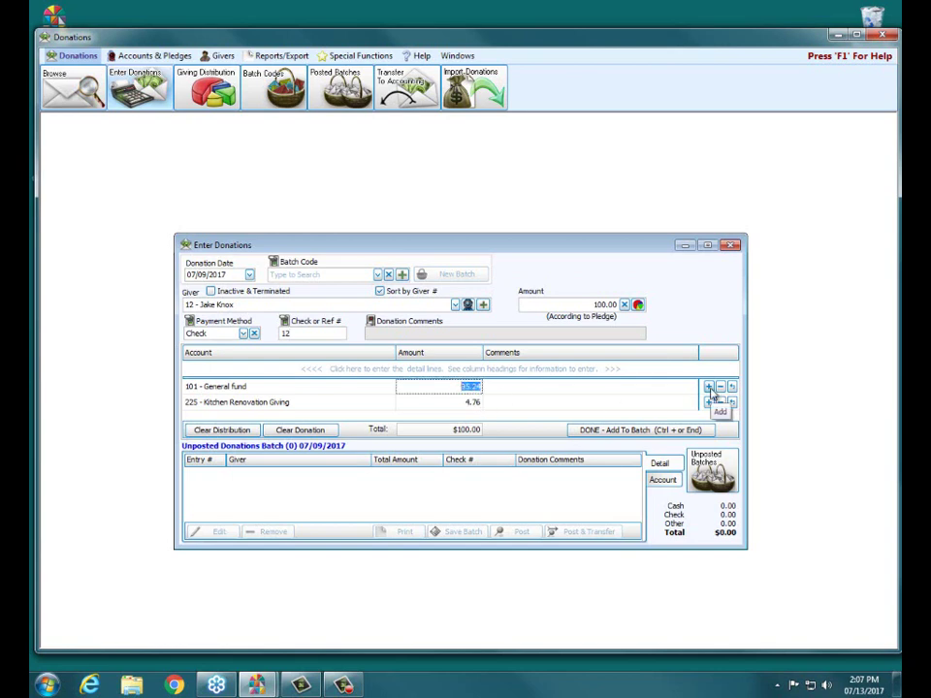
type("95.00")
key("Return")
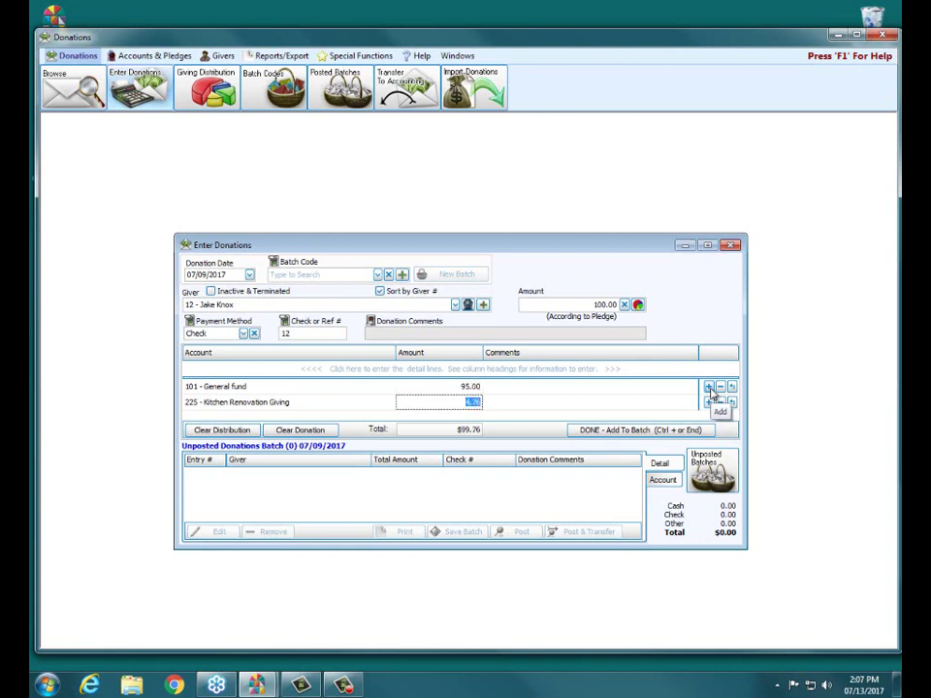
type("50.00")
key("BackSpace")
key("BackSpace")
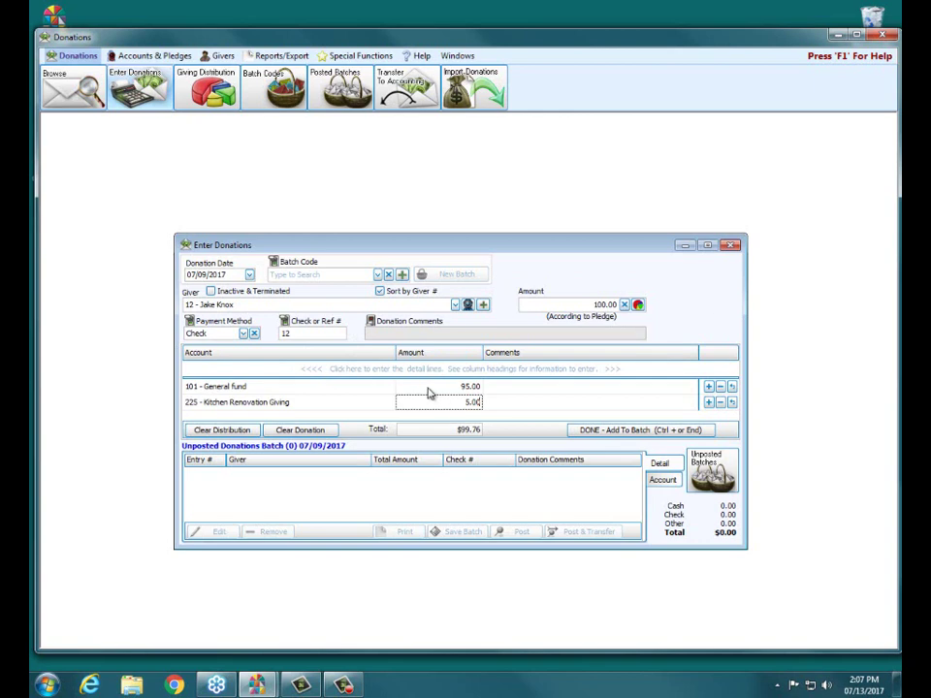
Step: Clear the donation and switch to a Custom Distribution with Building Fund set to 15
left_click(287, 431)
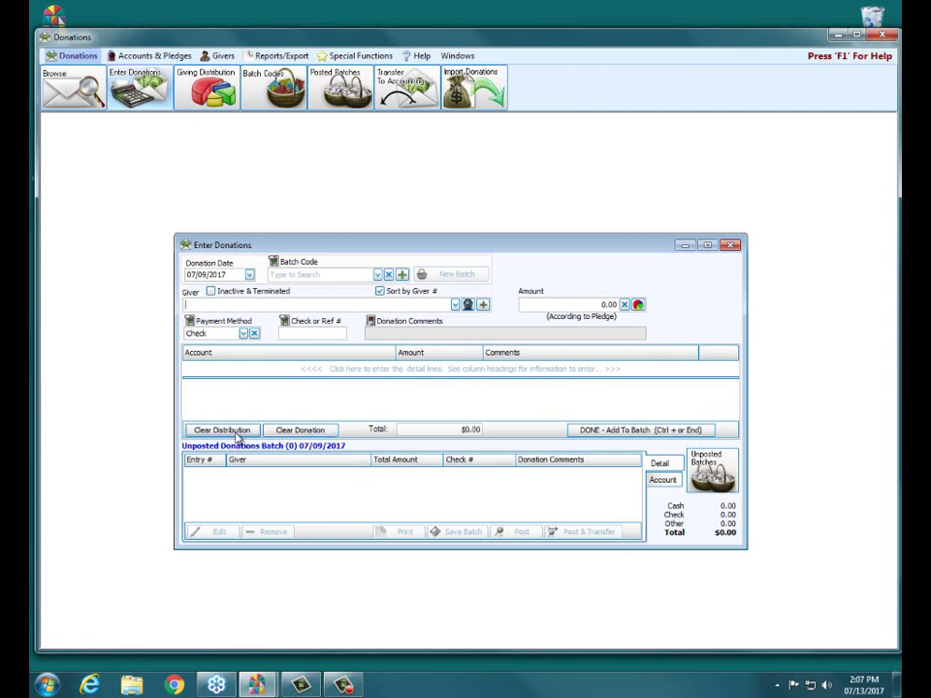
left_click(639, 305)
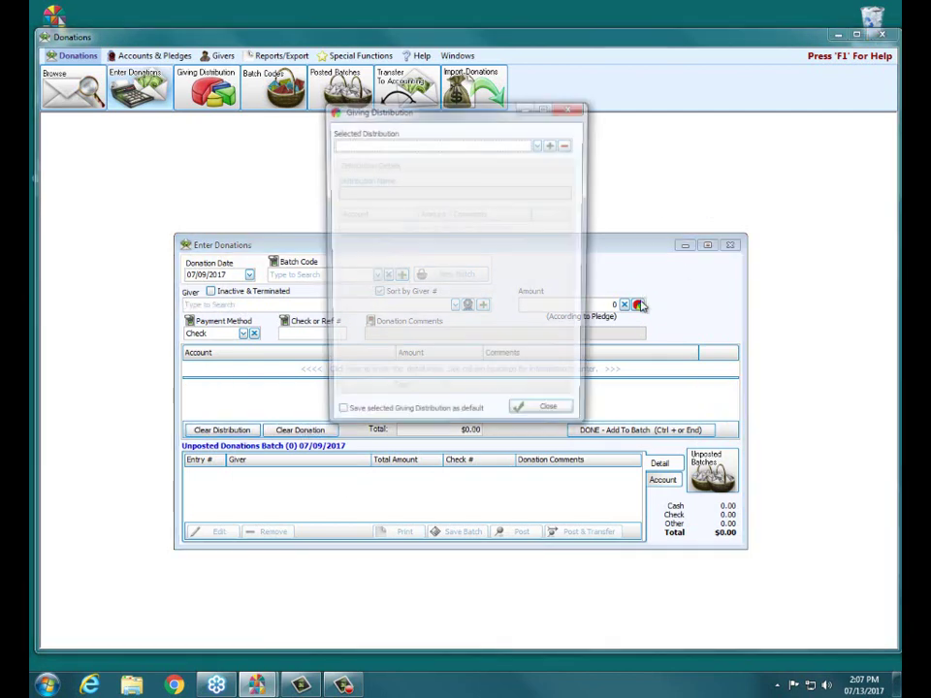
left_click(540, 144)
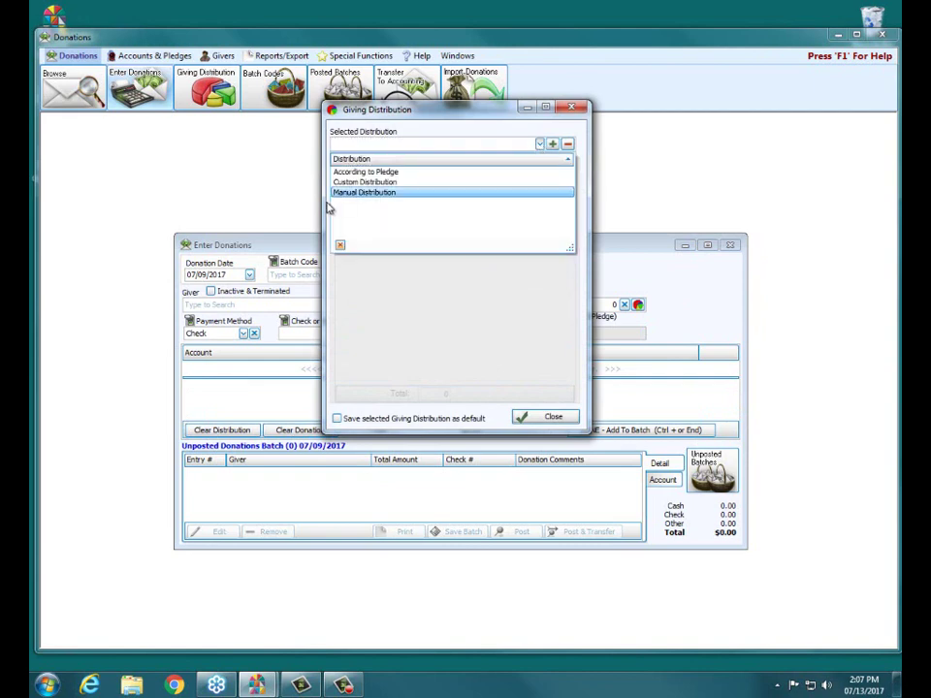
left_click(365, 183)
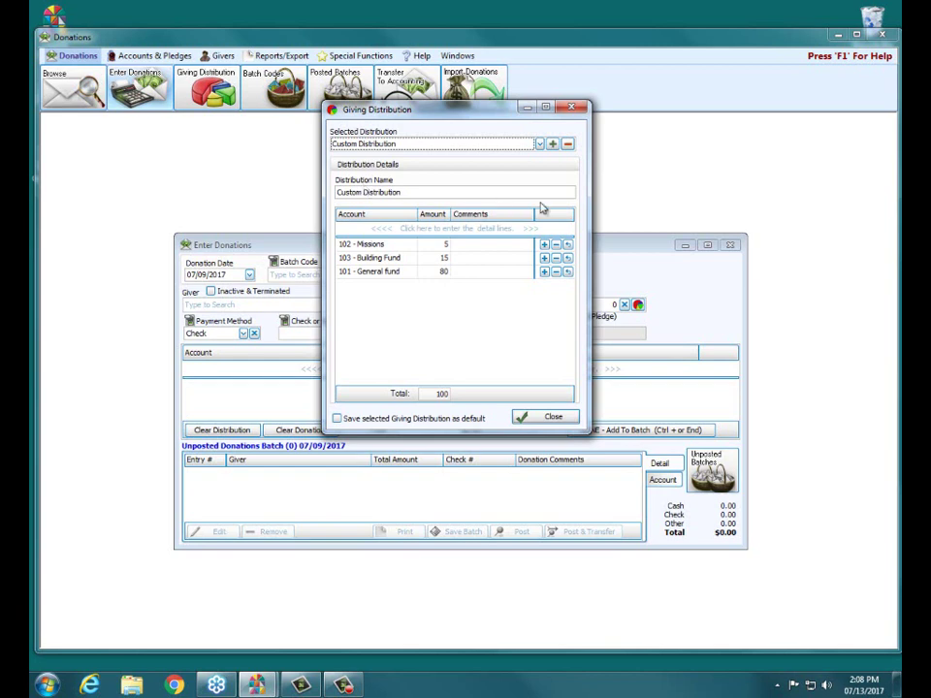
left_click(441, 257)
type("15")
Step: Enter a $100.00 donation from giver 12 with check number 12
left_click(549, 417)
left_click(265, 306)
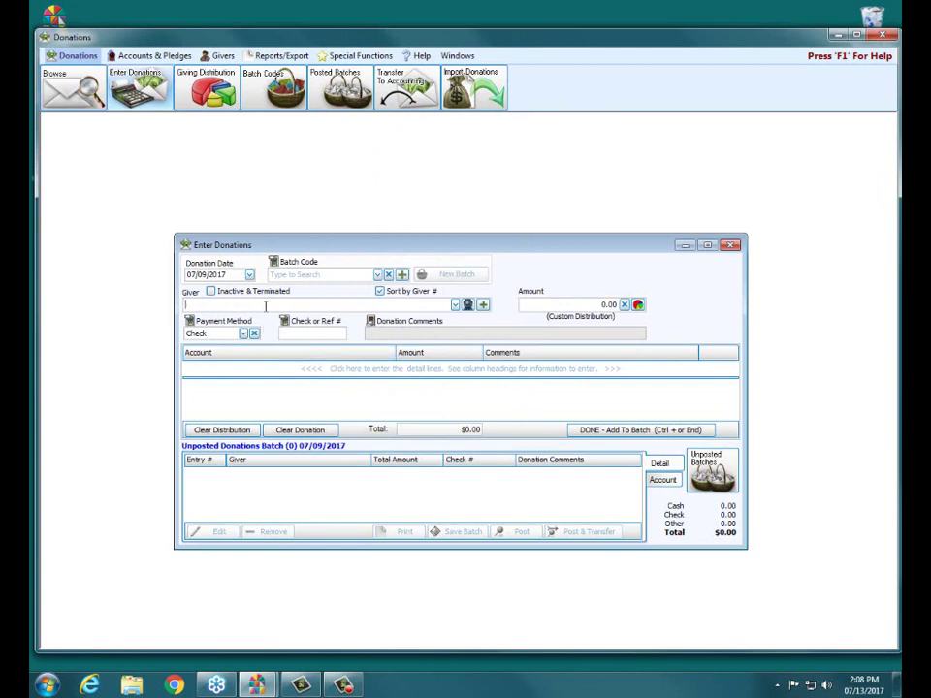
type("12")
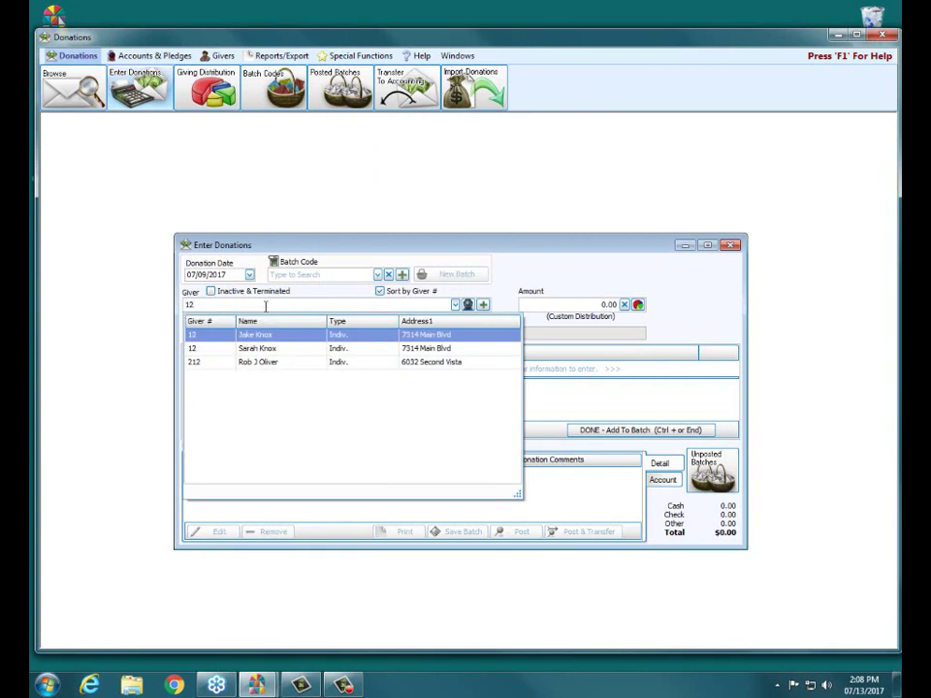
key("Tab")
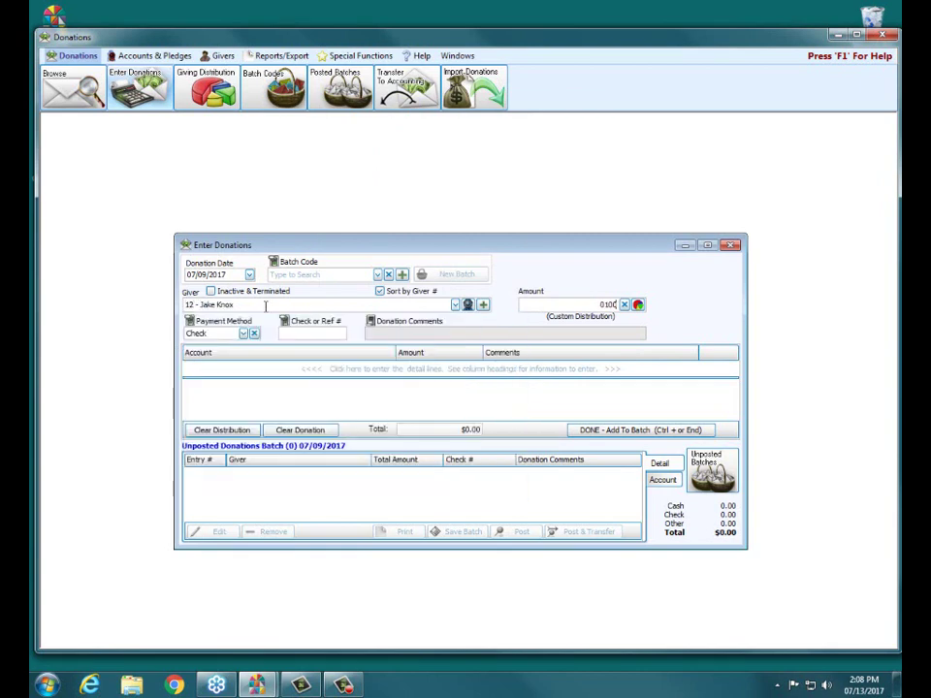
type("100")
key("Tab")
key("Tab")
type("12")
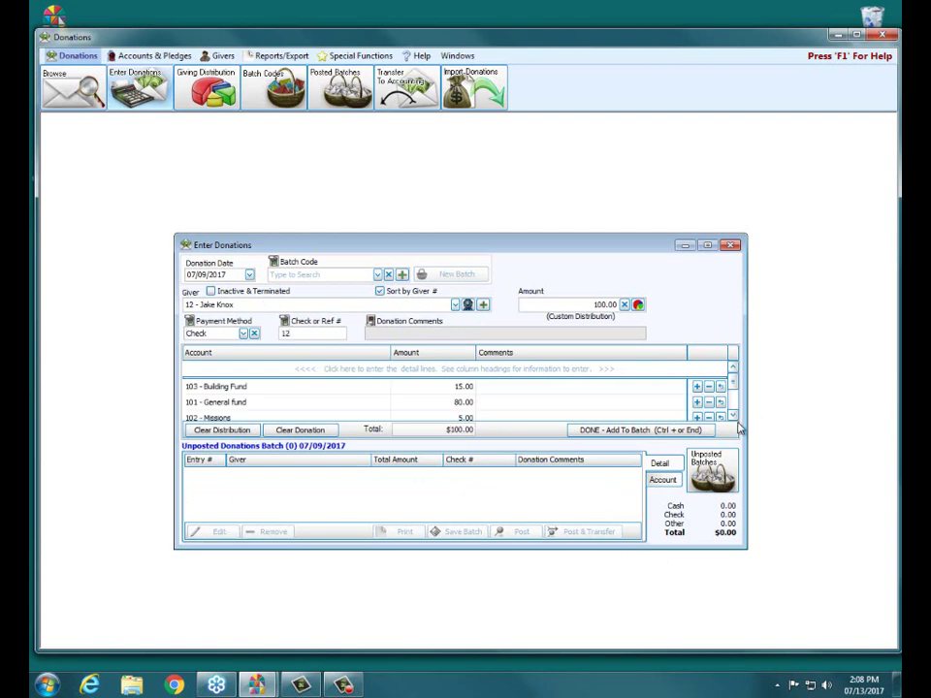
Step: Clear the Custom Distribution lines, leaving a $0.00 distribution total
scroll(737, 398, "down", 1)
left_click(734, 374)
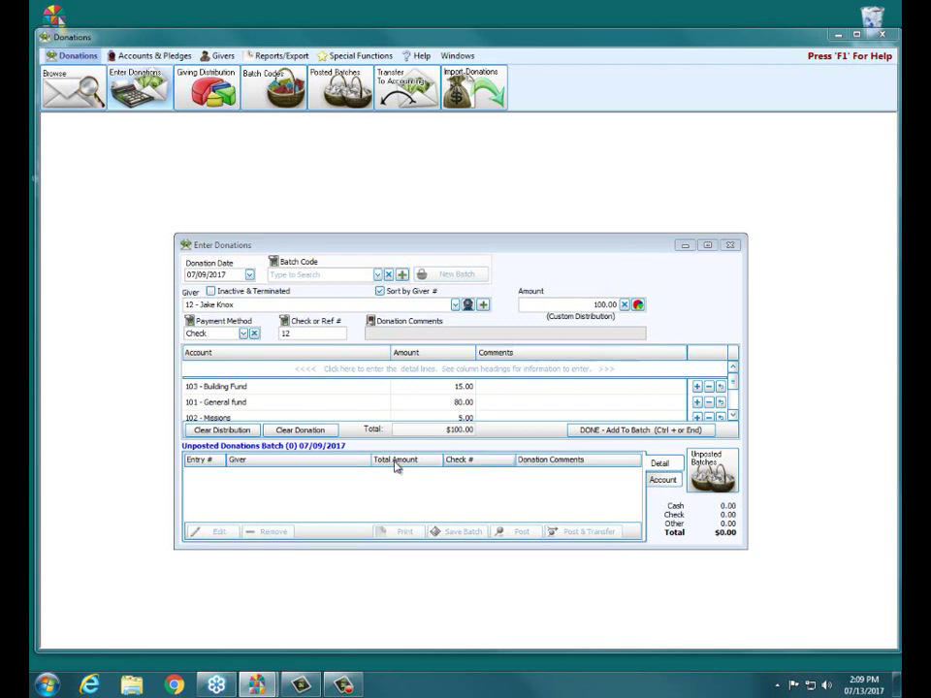
left_click(227, 431)
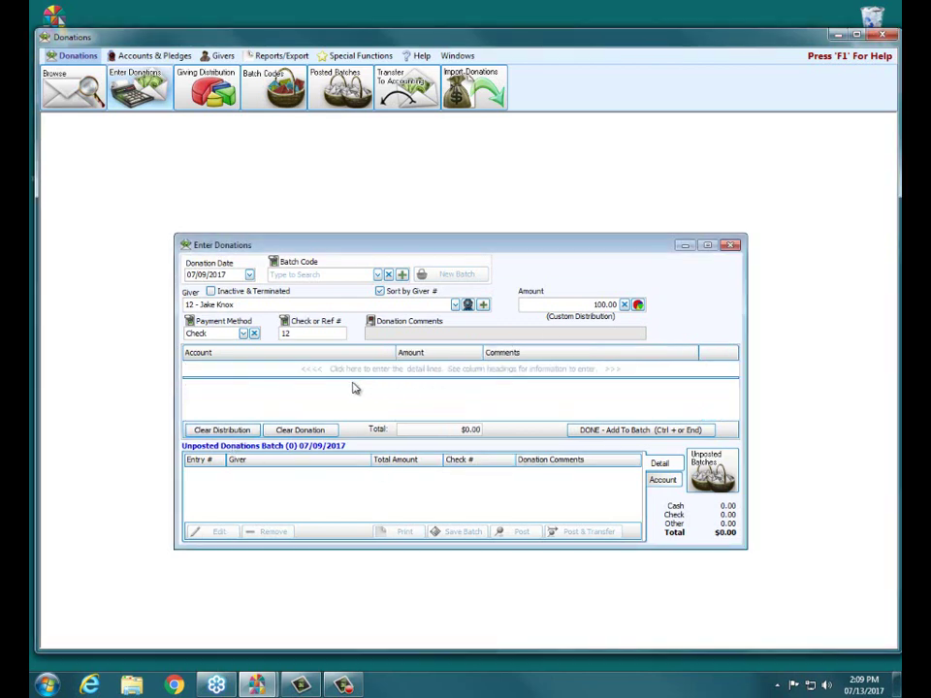
Step: Start a new distribution line and open the Add Giving Account form from its Account box
left_click(254, 373)
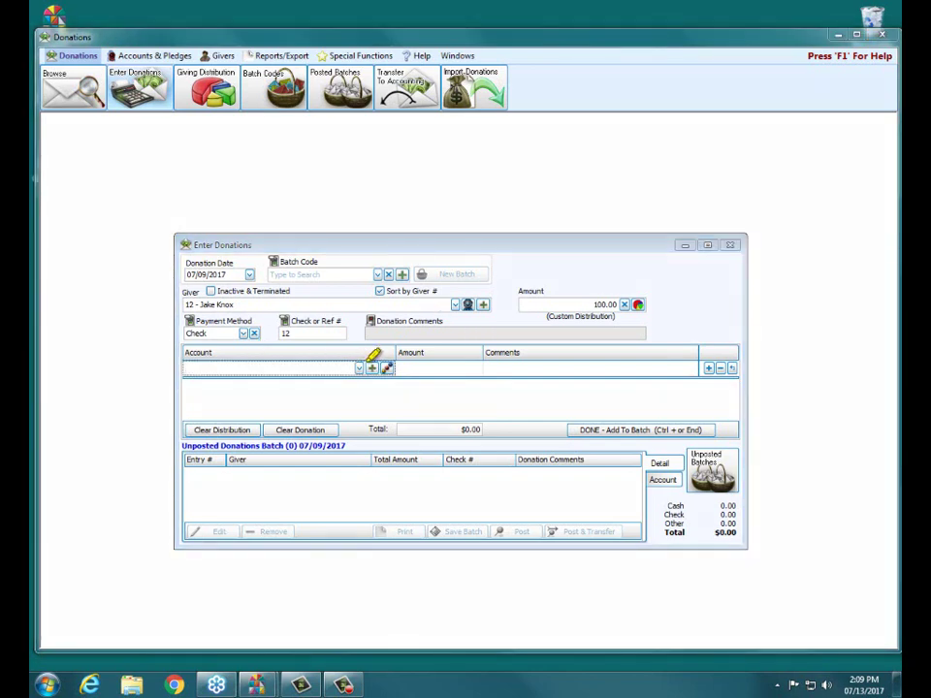
left_click_drag(370, 370, 374, 373)
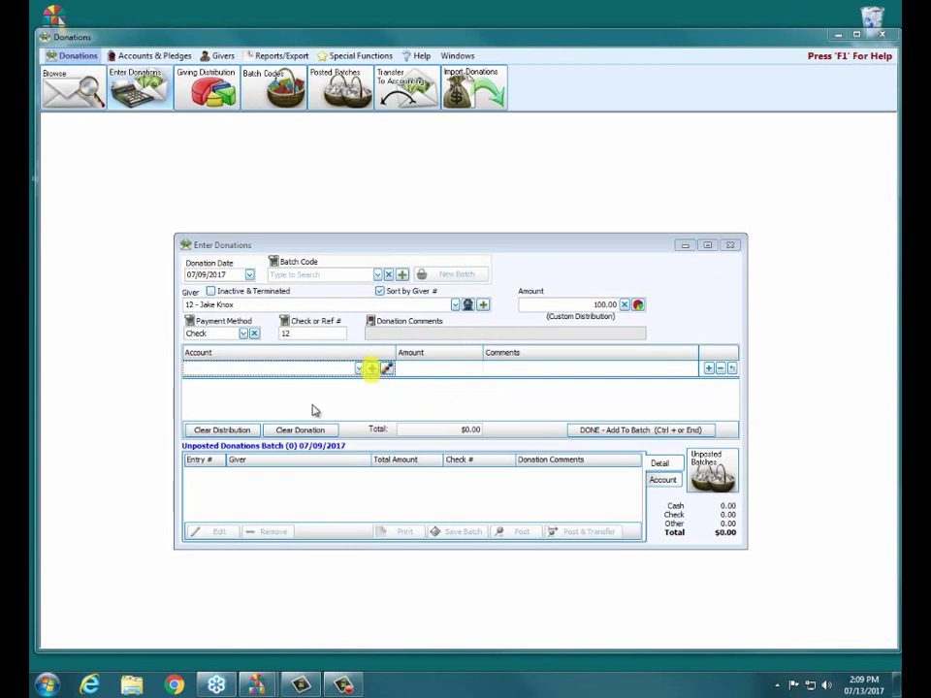
left_click(373, 369)
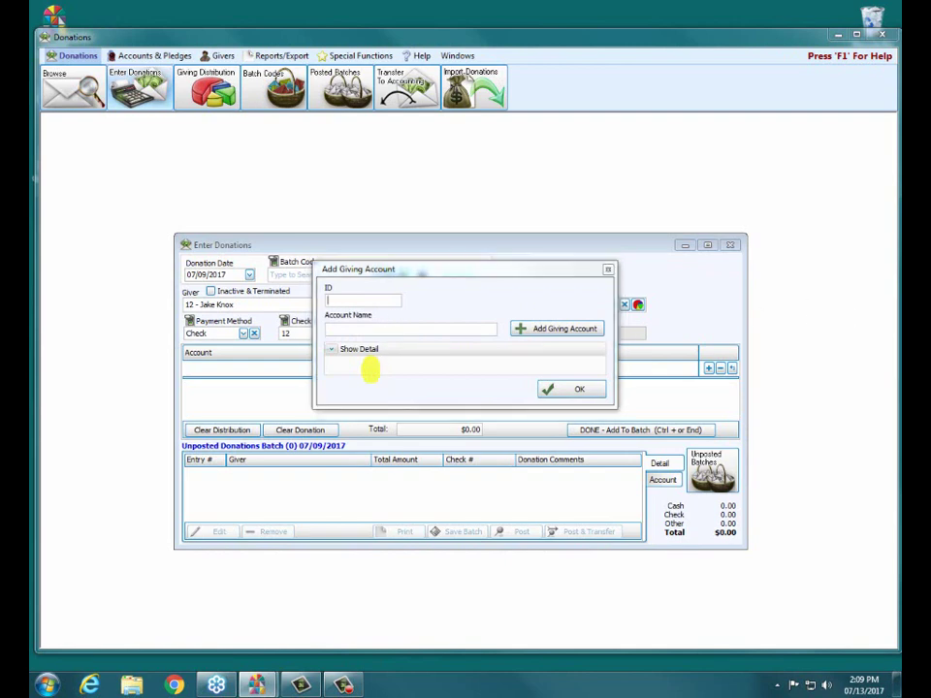
Step: Reopen the Add Giving Account form and enter ID 978, name Youth Mission Trips
left_click(357, 299)
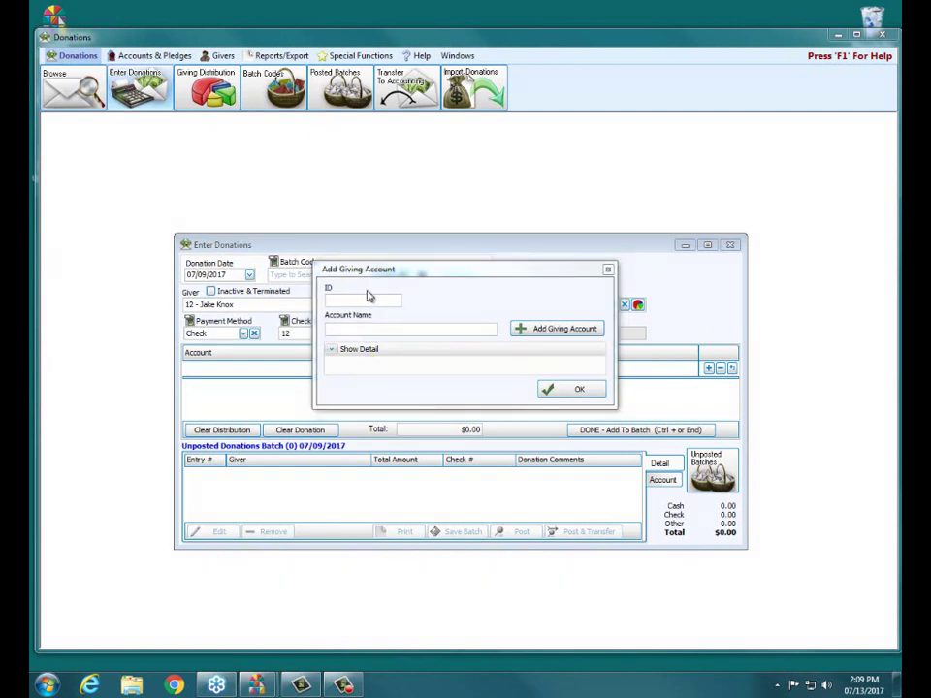
left_click(607, 270)
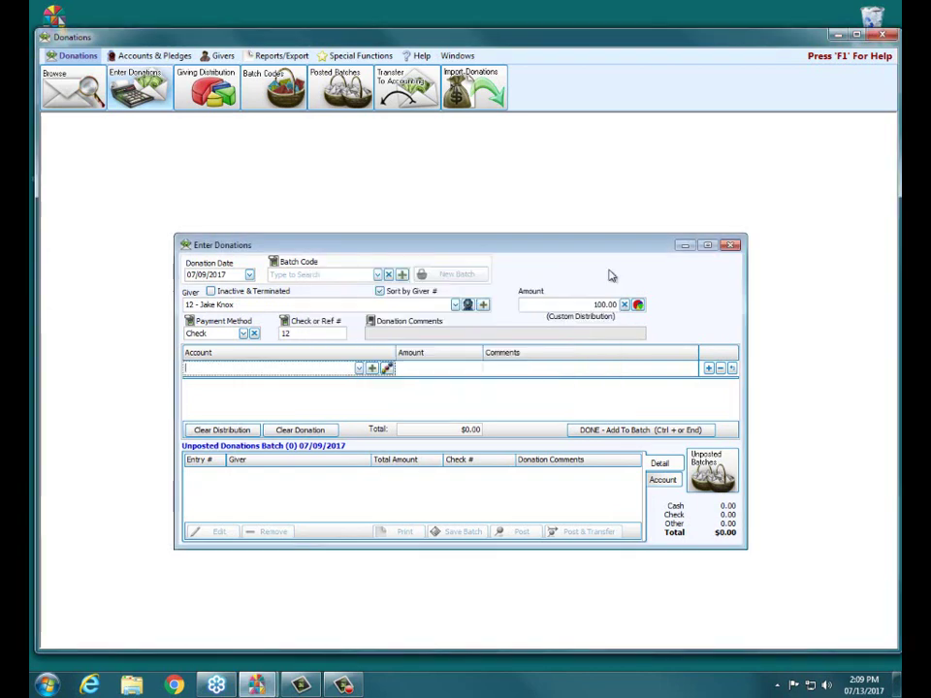
left_click(140, 56)
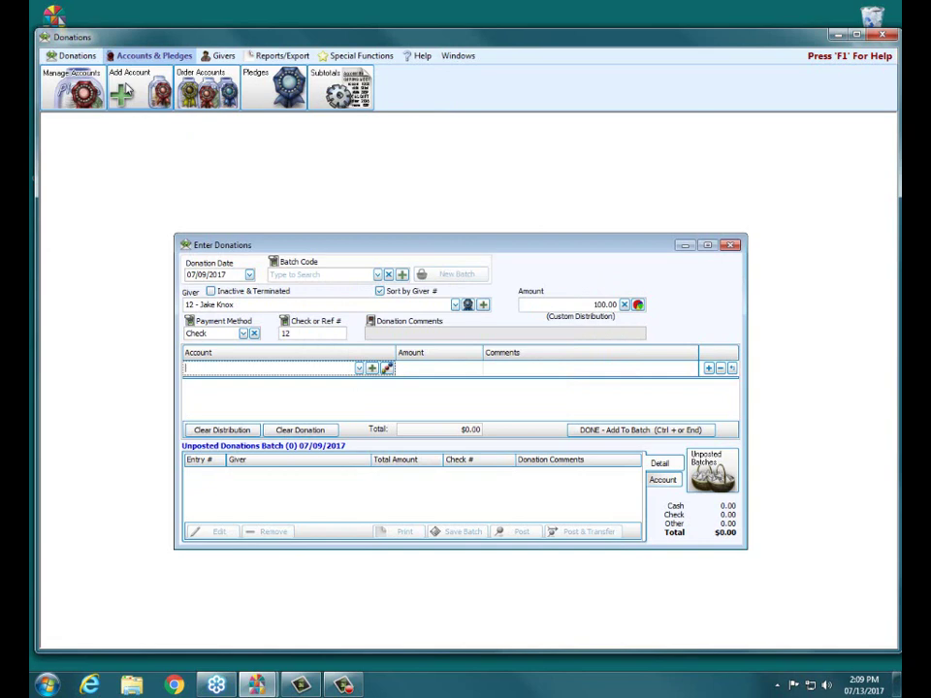
left_click(126, 89)
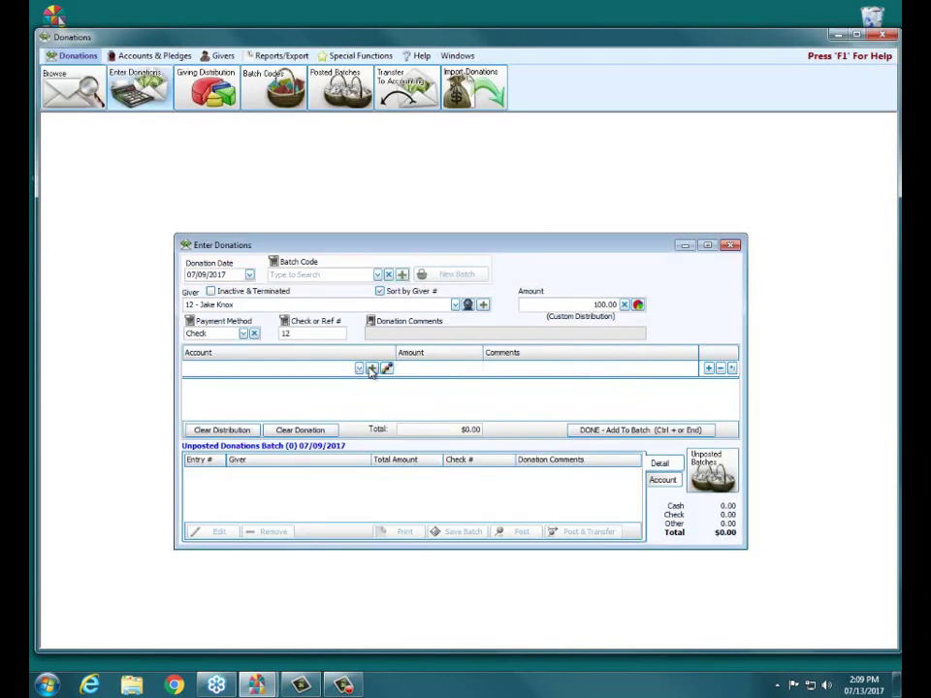
left_click(372, 368)
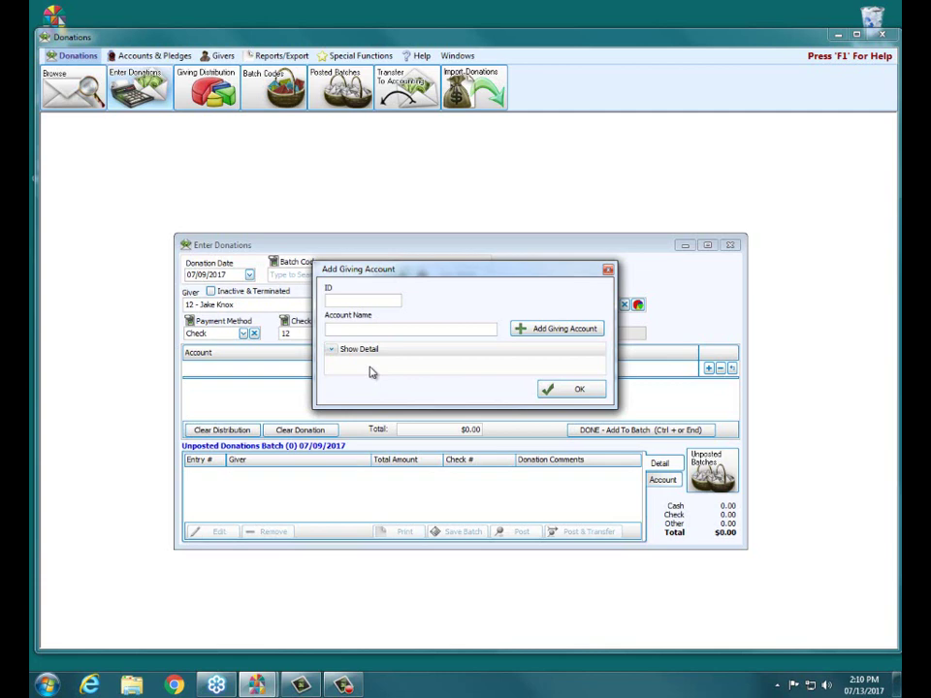
type("978")
key("Tab")
type("Youth Mission Trips")
Step: Review the account's comments and accounting-link details, then create the Youth Mission Trips account
left_click(331, 349)
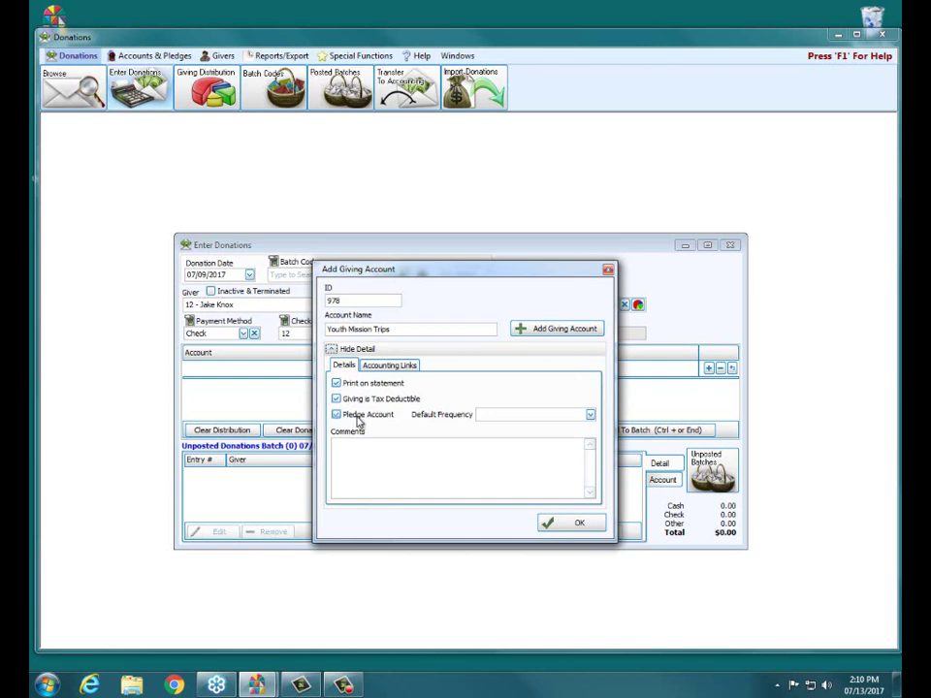
left_click(428, 446)
left_click(393, 367)
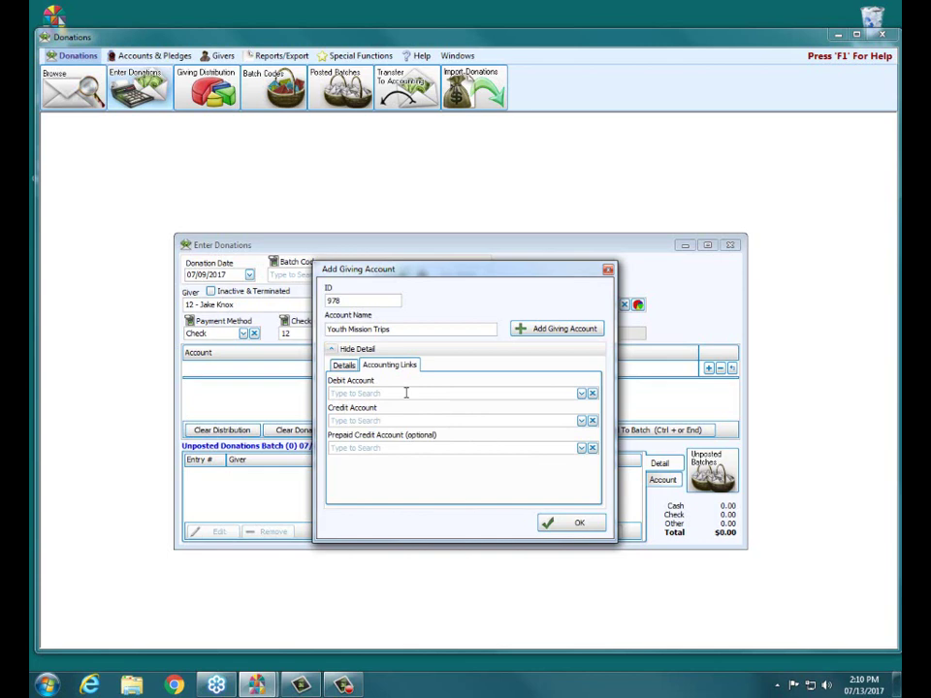
left_click(435, 446)
left_click(332, 349)
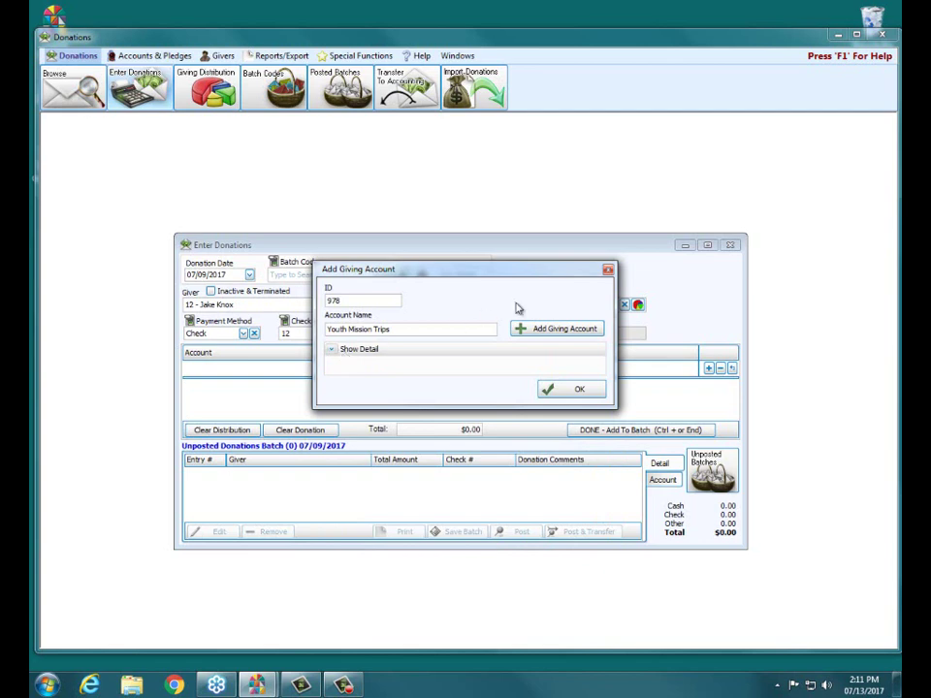
left_click(546, 330)
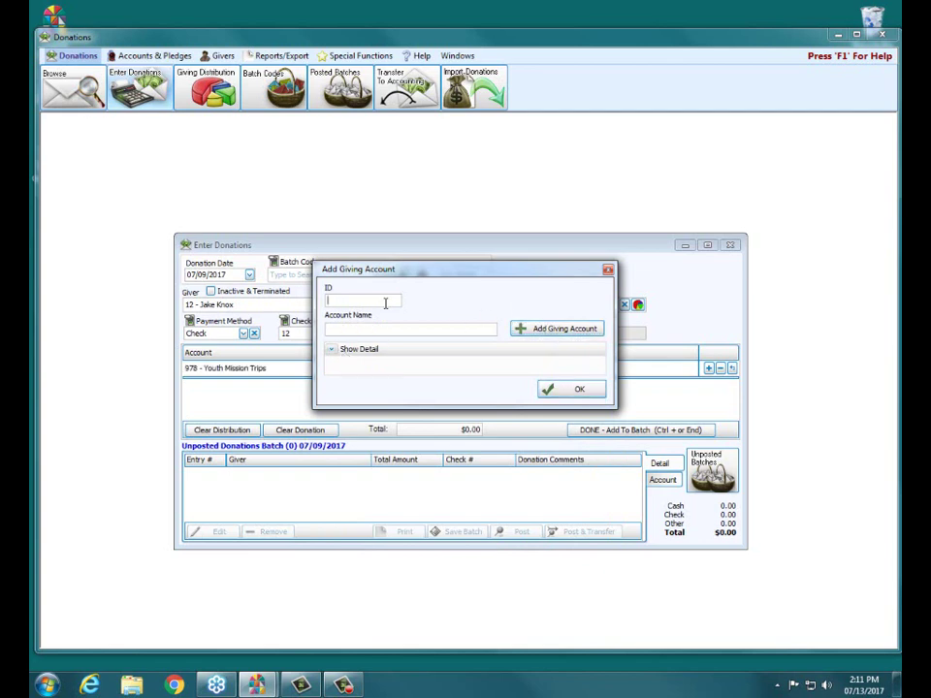
Step: Add the $100.00 check donation credited to 978 - Youth Mission Trips to the batch as entry 1
left_click(574, 391)
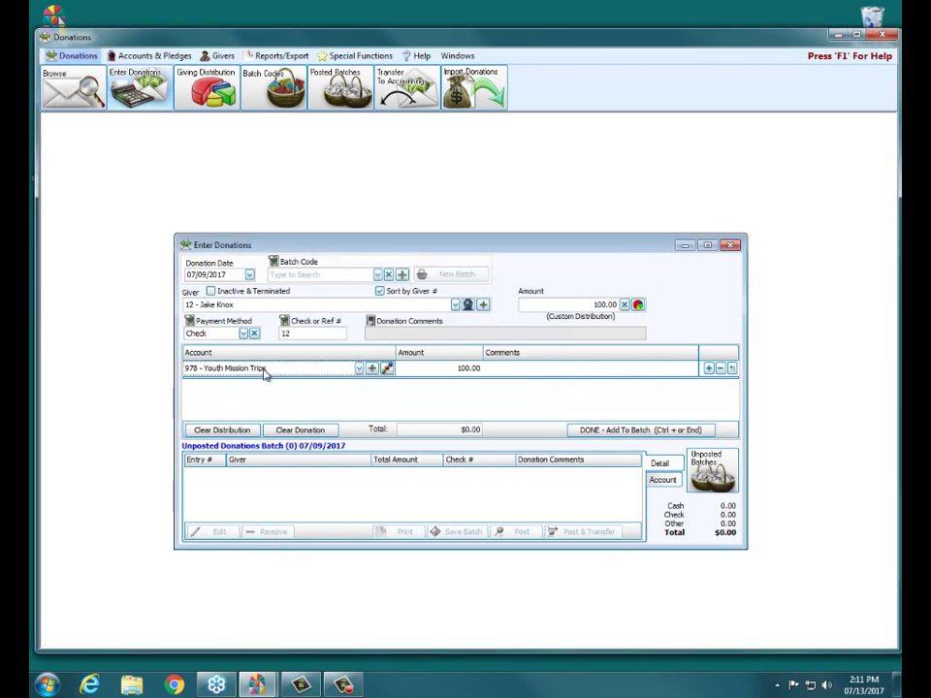
left_click(639, 431)
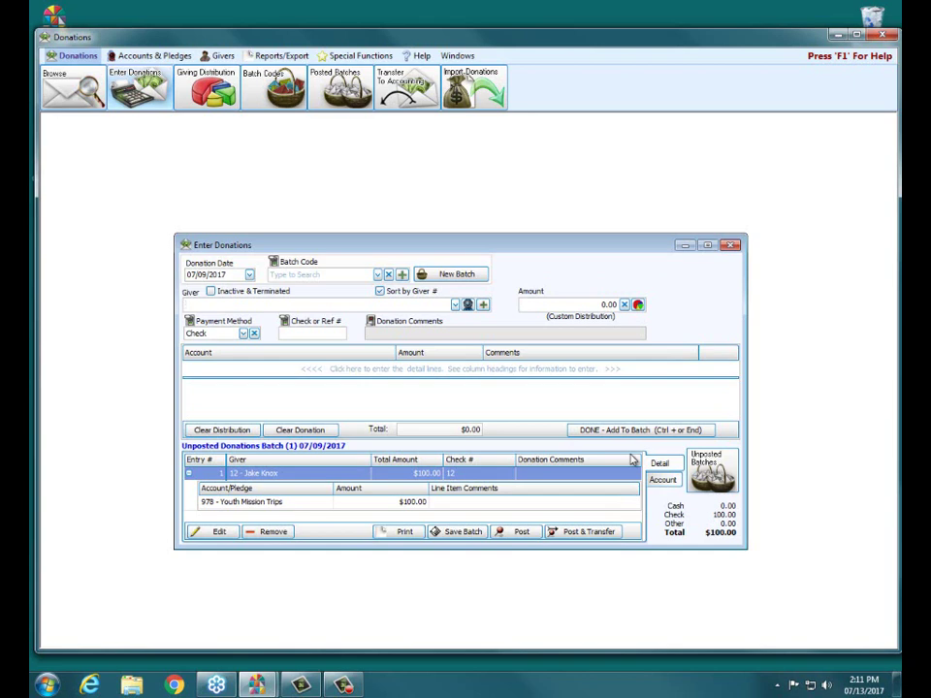
type("rachel")
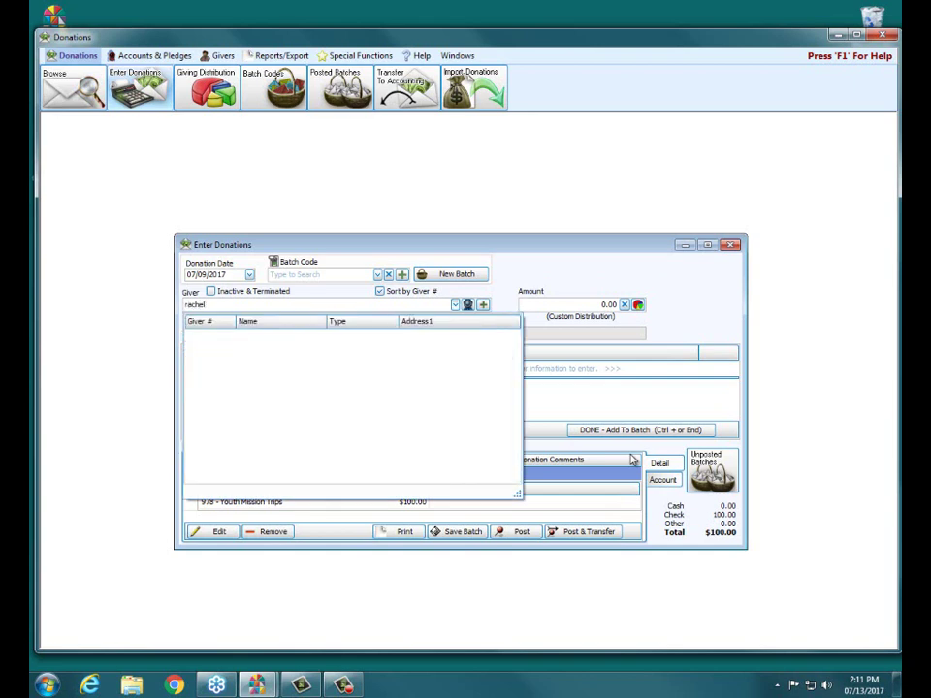
type(" klein")
Step: Clear the Giver field and open the Add to Visitor File form for a new giver
key("BackSpace")
key("BackSpace")
key("BackSpace")
key("BackSpace")
key("BackSpace")
key("BackSpace")
key("BackSpace")
key("BackSpace")
key("BackSpace")
key("BackSpace")
key("BackSpace")
key("BackSpace")
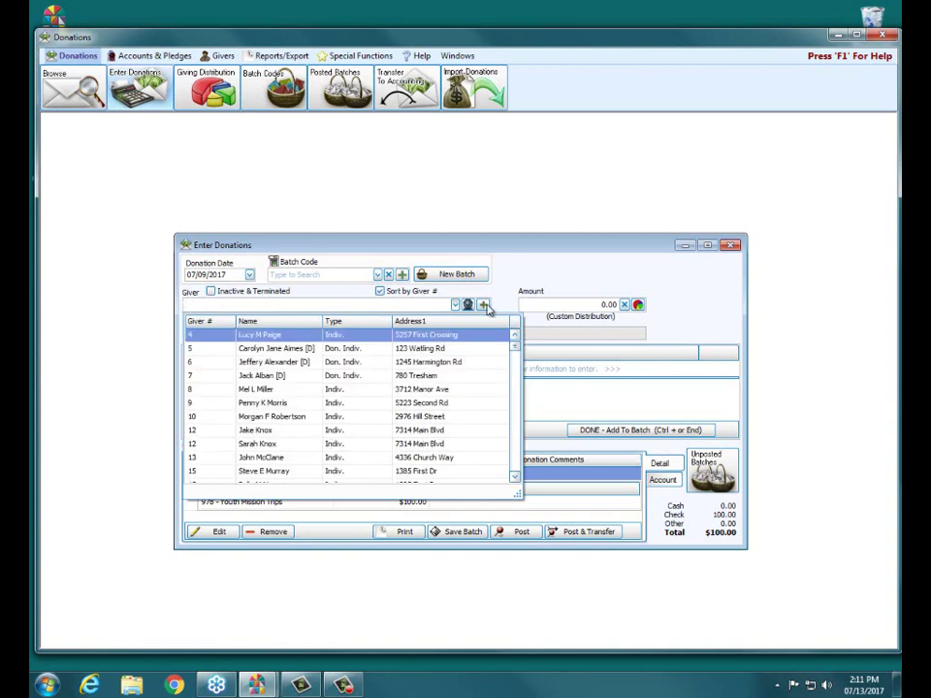
left_click(484, 305)
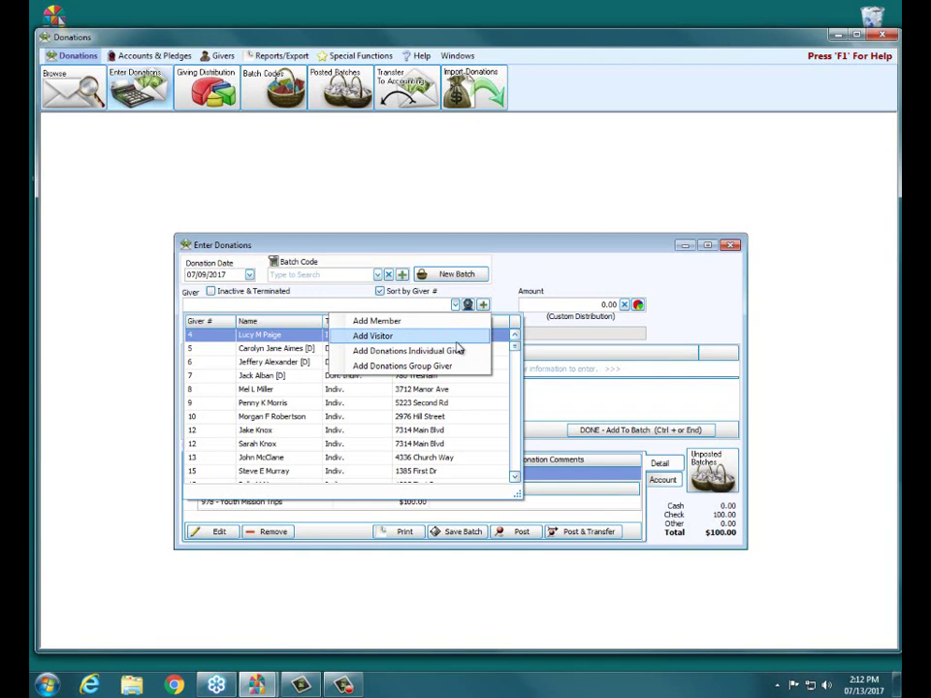
left_click(456, 344)
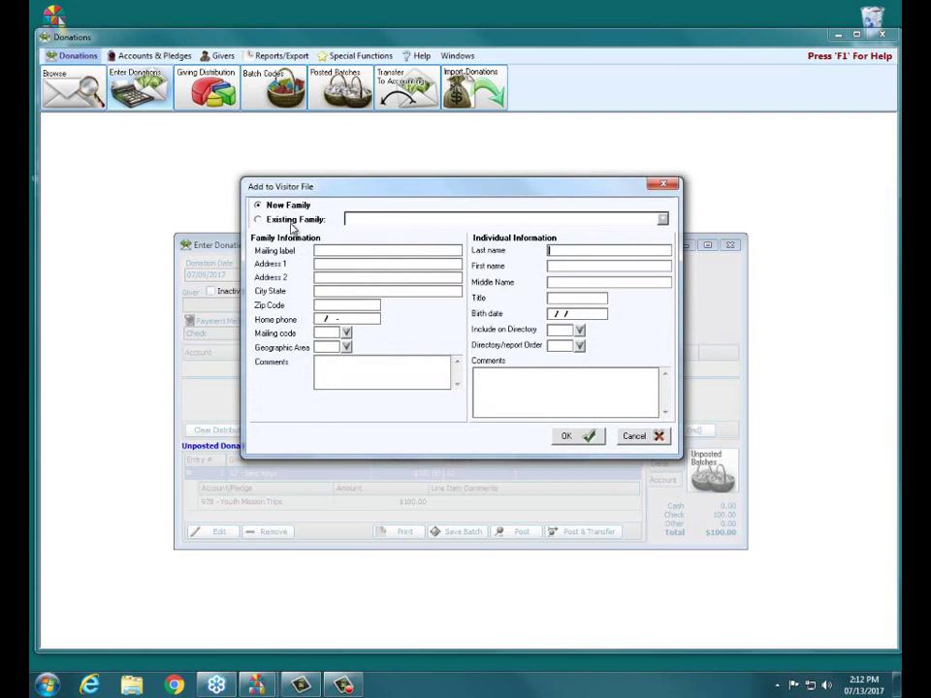
Step: Enter the new visitor's mailing label, last name and first name
left_click(325, 250)
type("Mrs. Rachel Klein")
left_click(333, 263)
left_click(598, 252)
type("A")
key("BackSpace")
type("Klein")
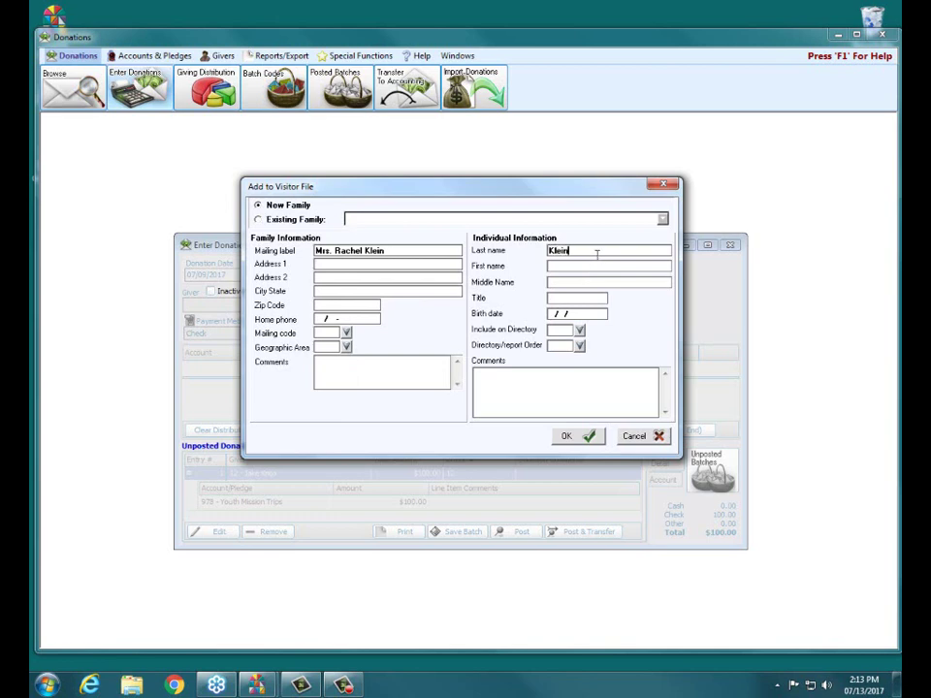
key("Tab")
type("Rachel")
Step: Set Include on Directory to N and Directory Order to 1, then save the visitor
key("Tab")
key("Tab")
key("Tab")
key("Tab")
type("N")
key("Tab")
type("1")
left_click(582, 437)
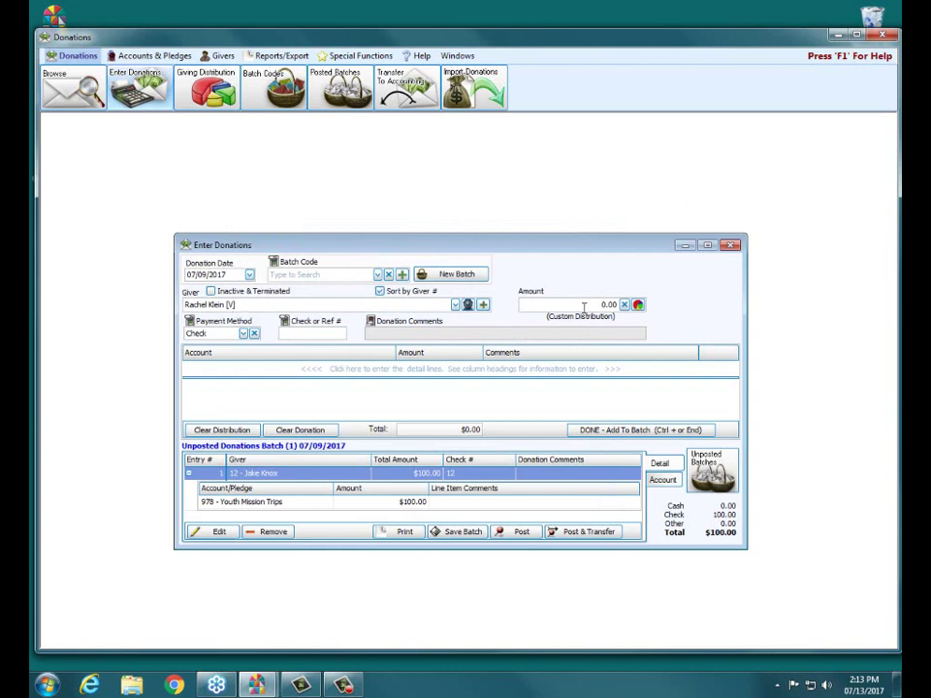
Step: Enter the visitor's $100.00 donation with check 12 and add it to the batch
left_click(559, 302)
type("100")
key("Tab")
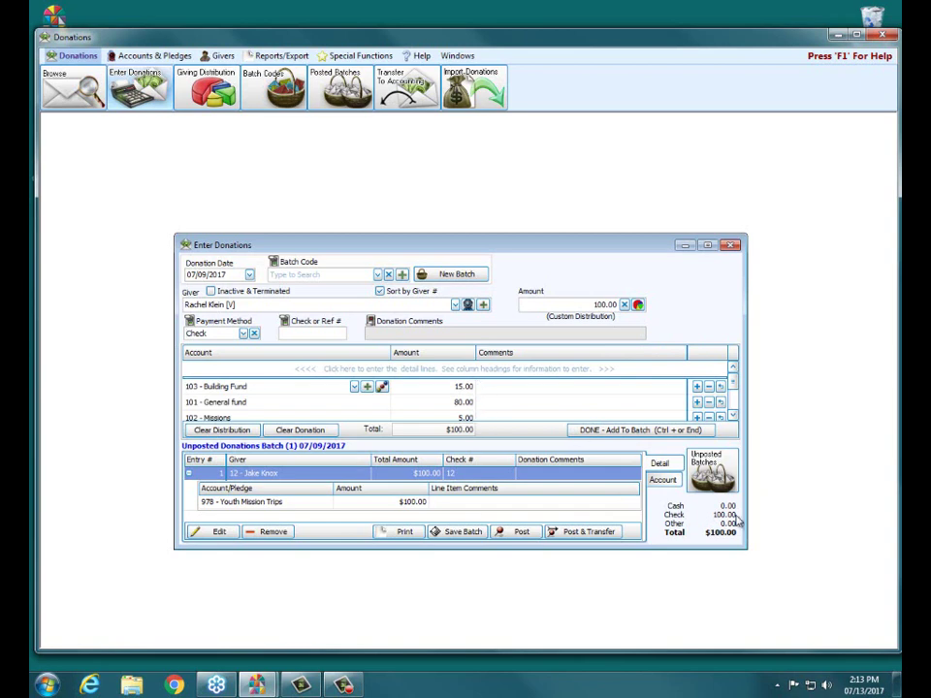
left_click(636, 432)
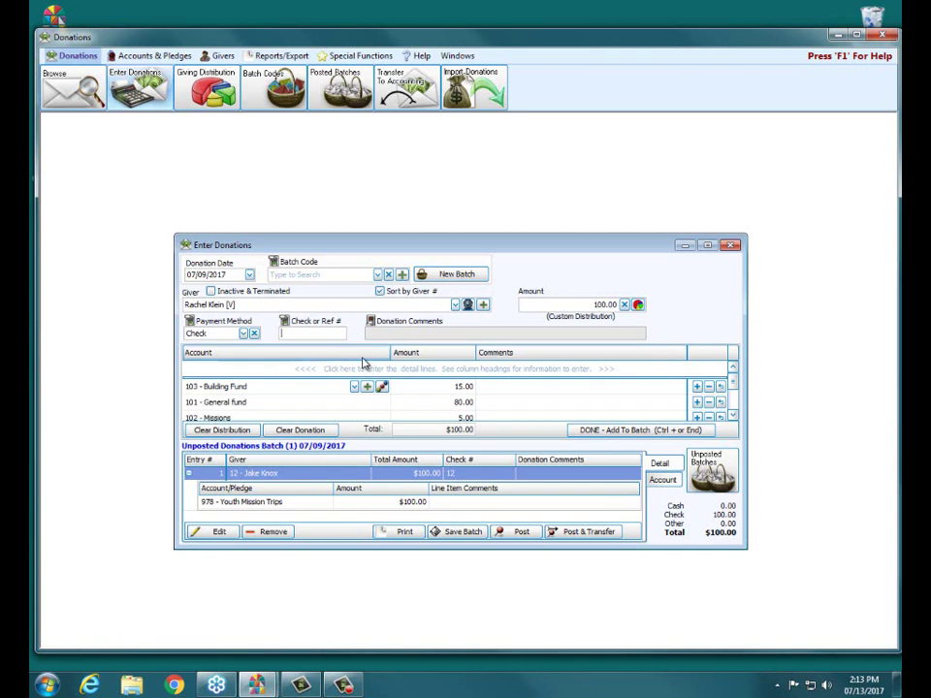
type("12")
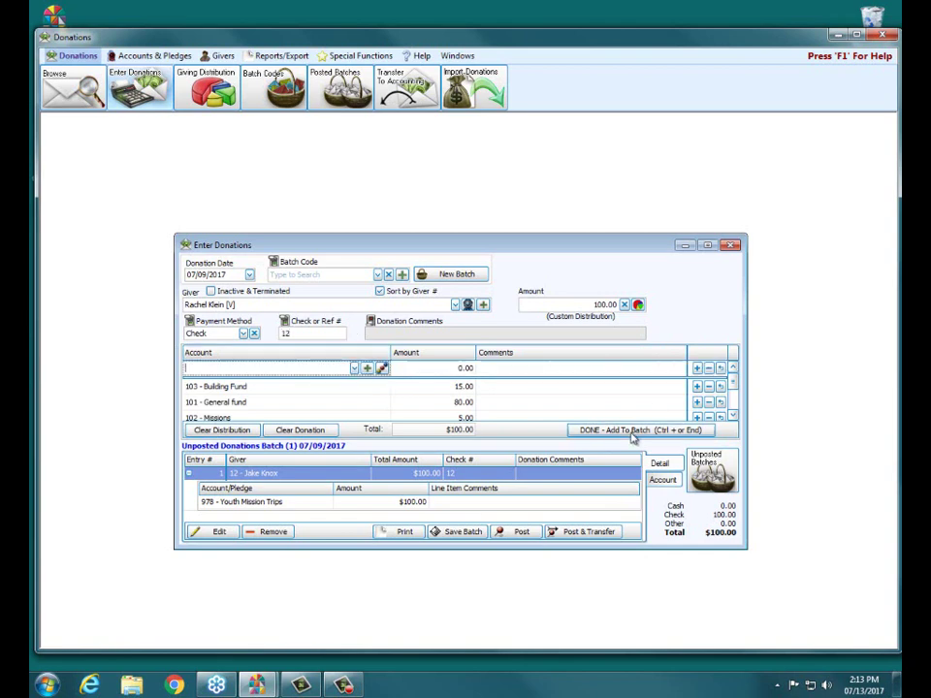
left_click(631, 430)
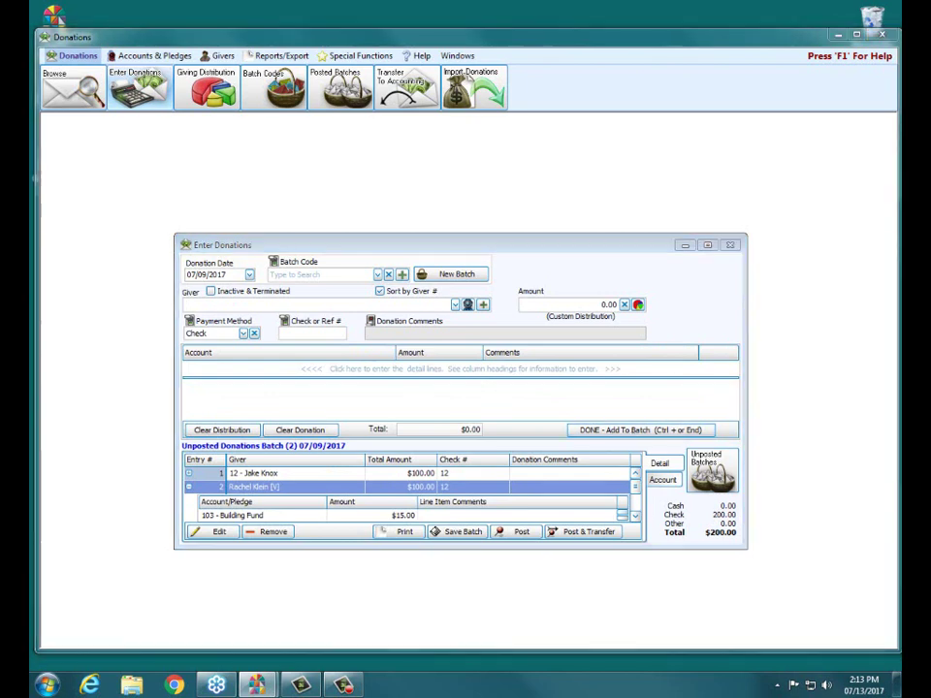
Step: Close Enter Donations, saving the current two-entry batch on exit
left_click(731, 247)
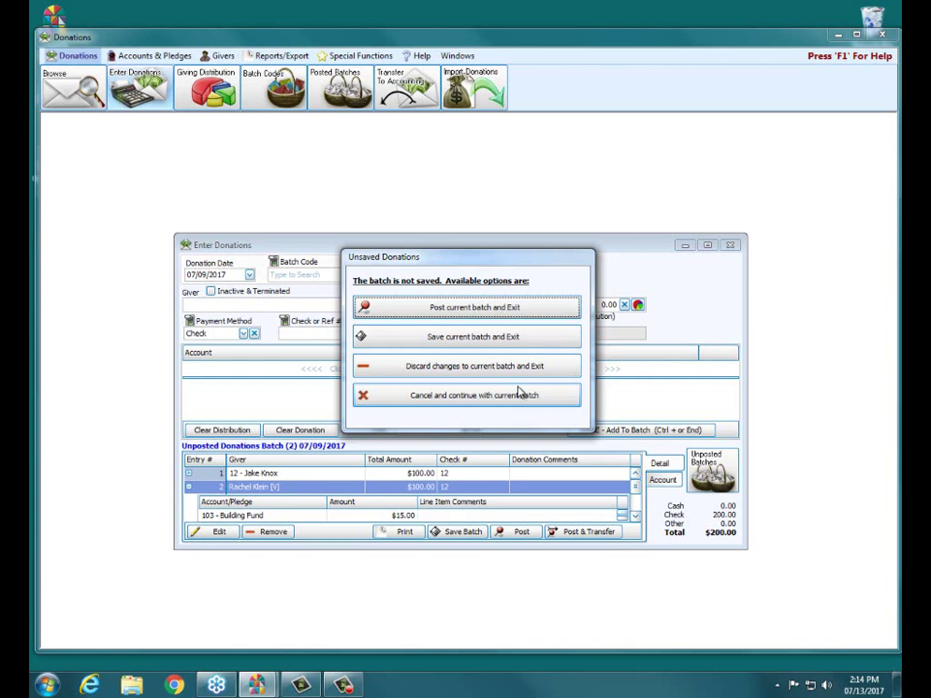
left_click(526, 341)
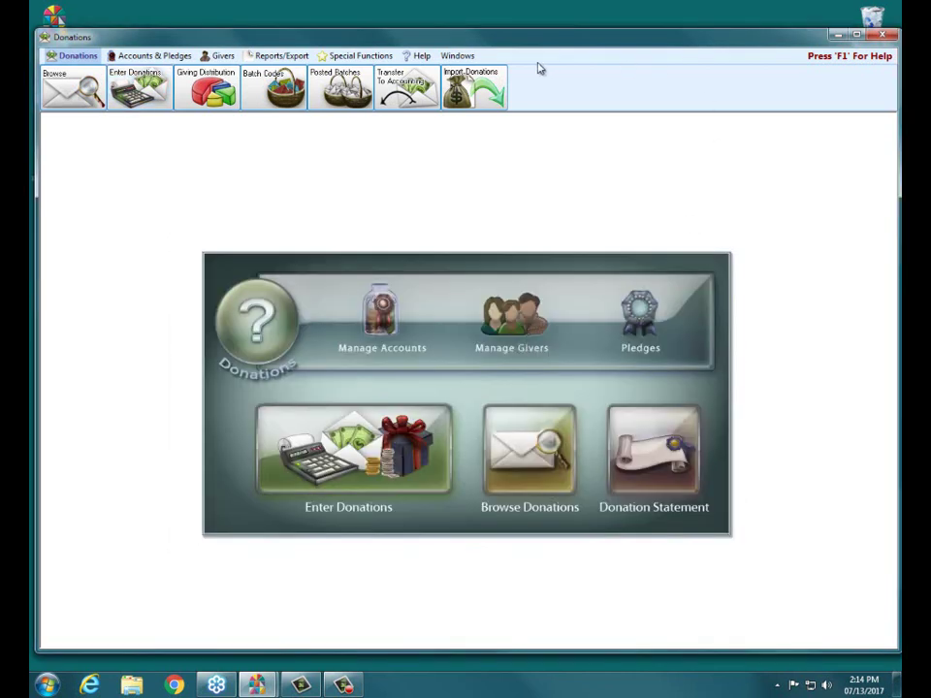
Step: Open the Pledges window organised by giver under Accounts & Pledges
left_click(158, 59)
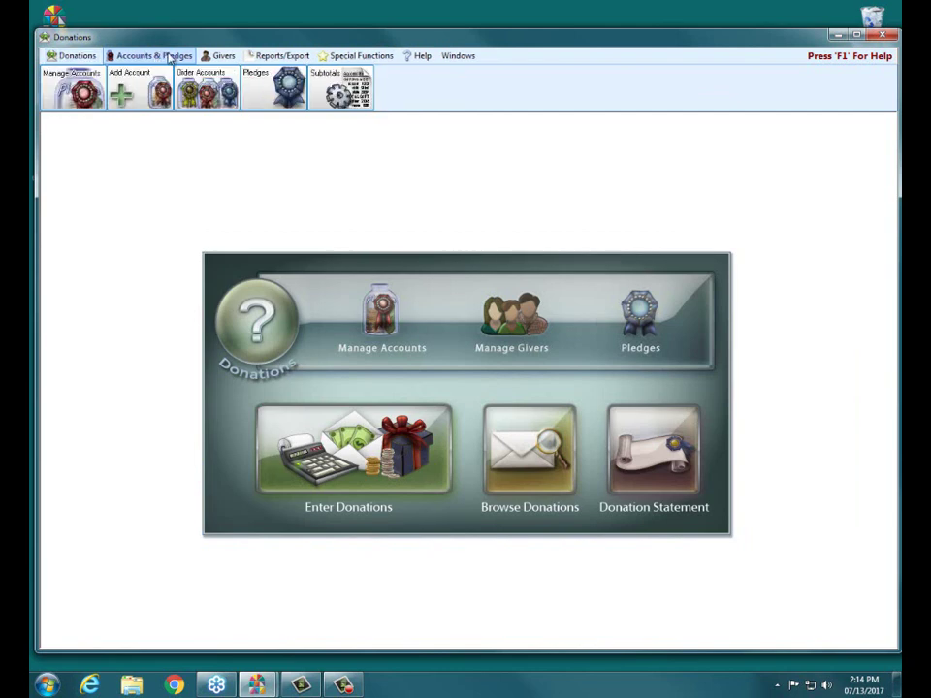
left_click(273, 81)
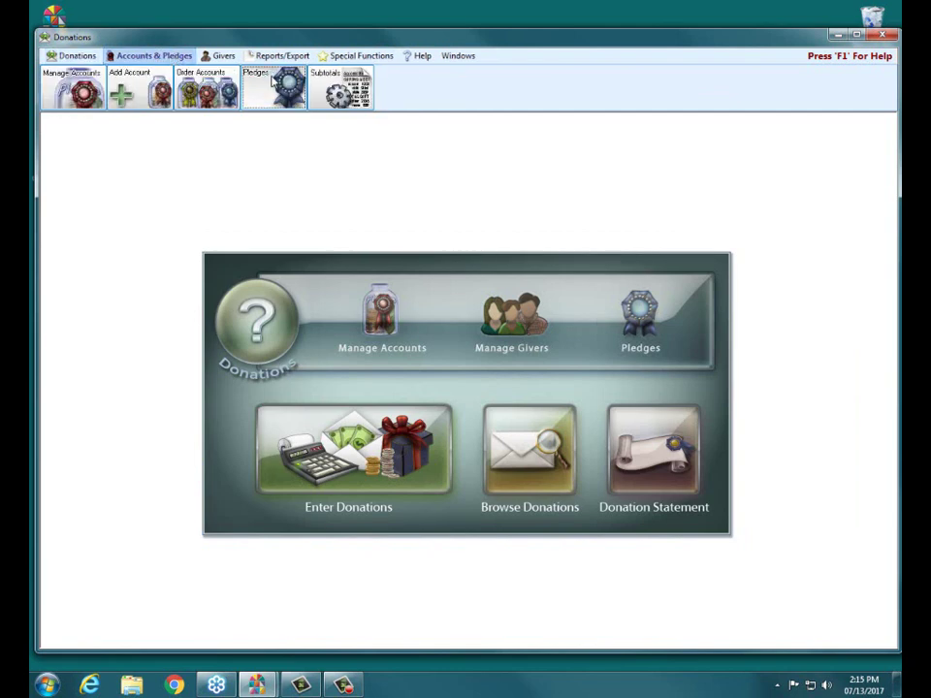
left_click(408, 248)
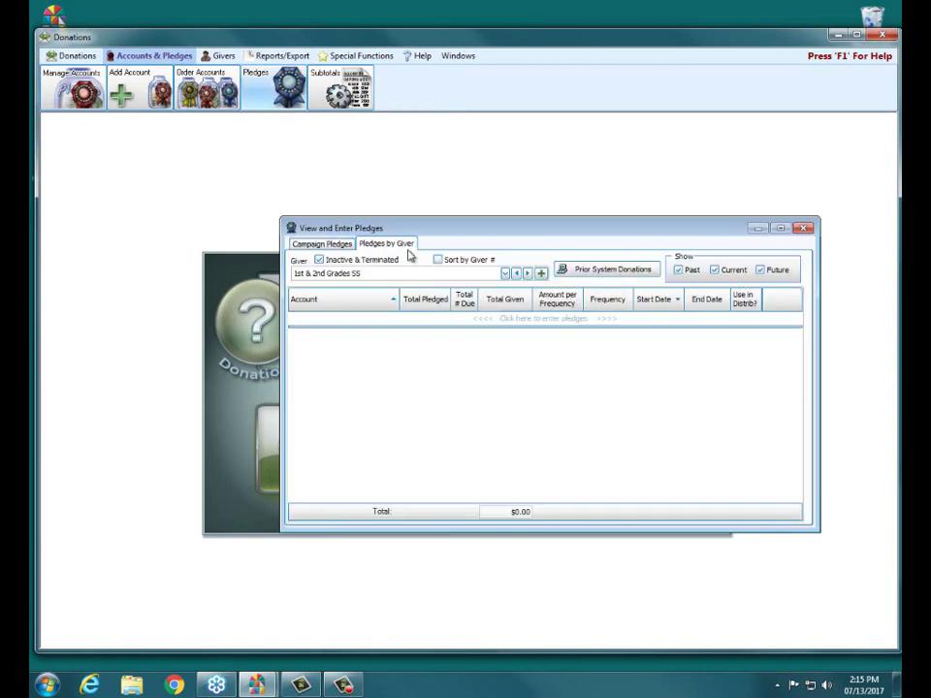
left_click_drag(466, 235, 427, 229)
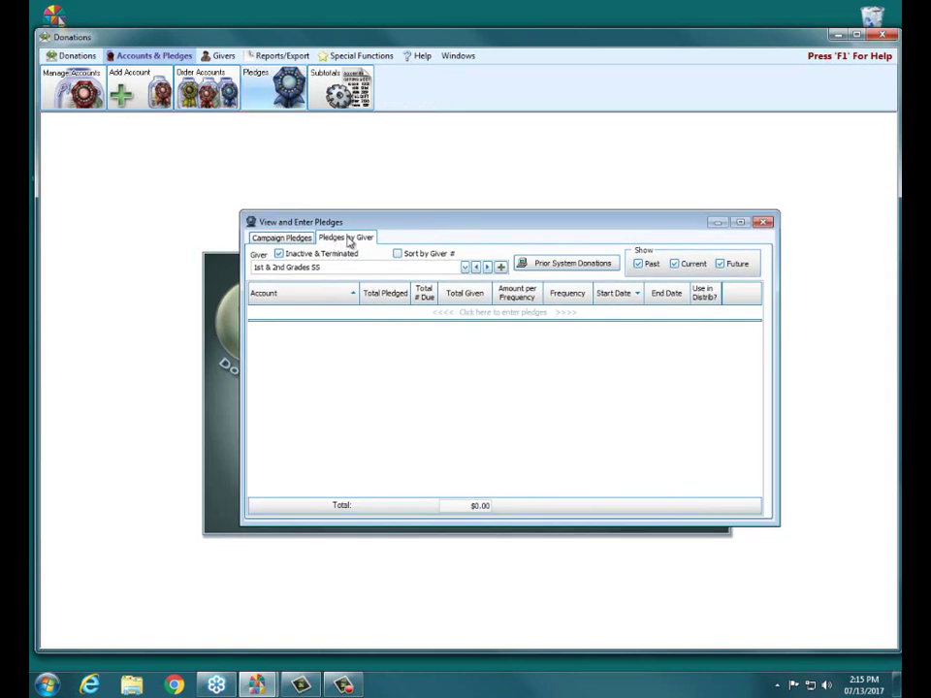
Step: Select giver 207 and open the Prior System Donations form
left_click(464, 267)
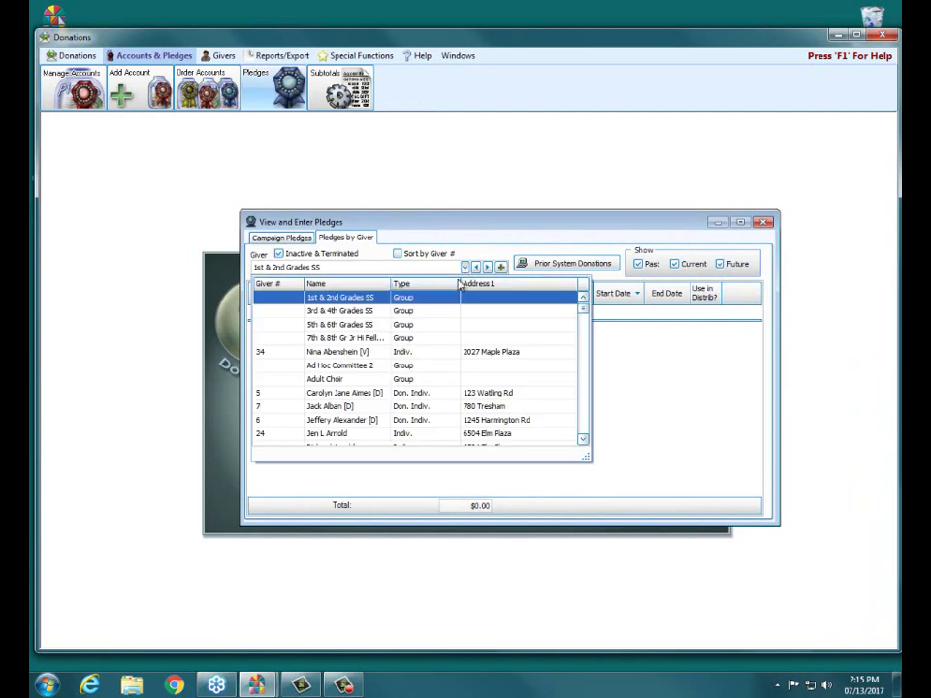
scroll(349, 394, "down", 2)
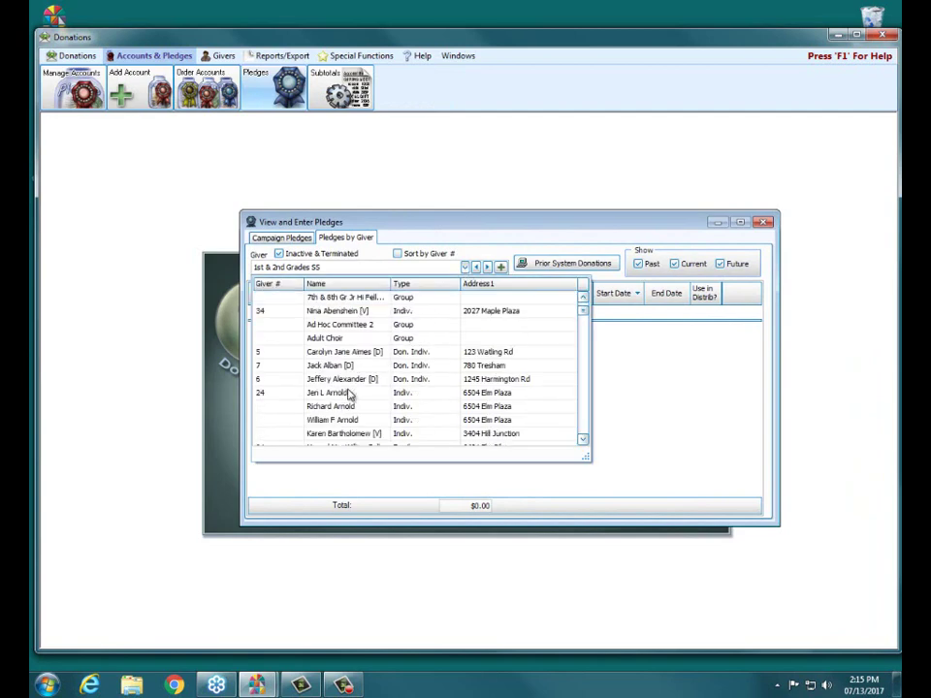
scroll(349, 393, "down", 2)
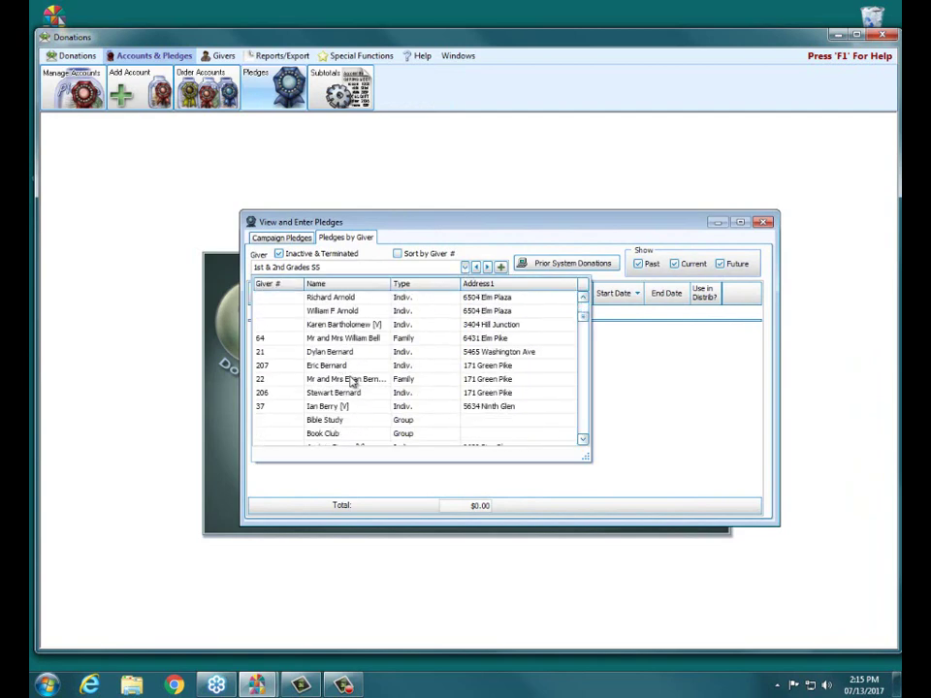
left_click(345, 366)
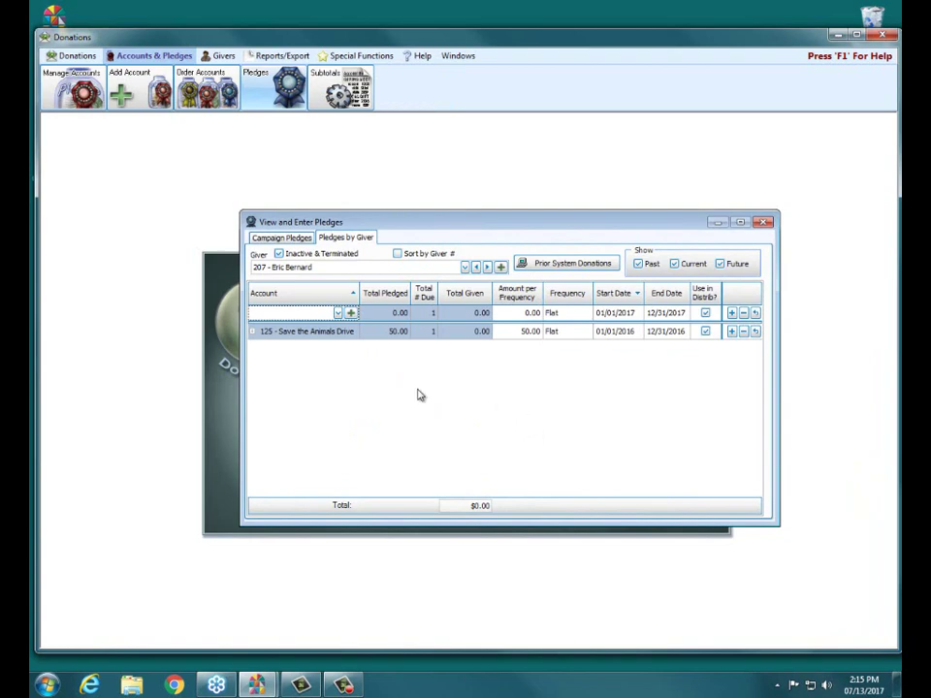
left_click(572, 263)
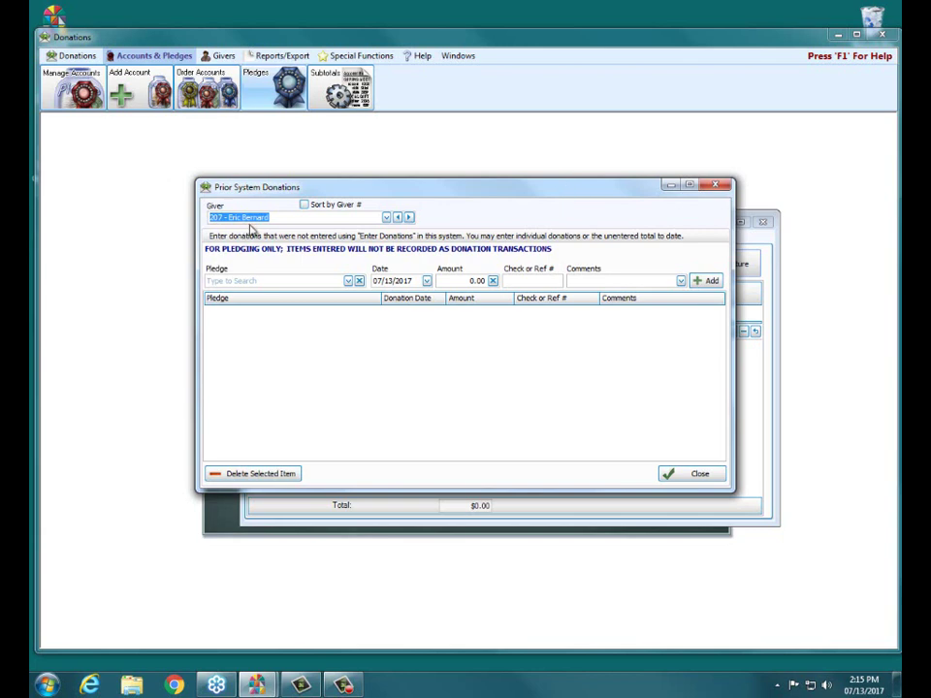
Step: Record a 500.00 prior-system donation dated 07/13/2016 against pledge 125 - Save the Animals Drive
left_click(348, 281)
left_click(230, 312)
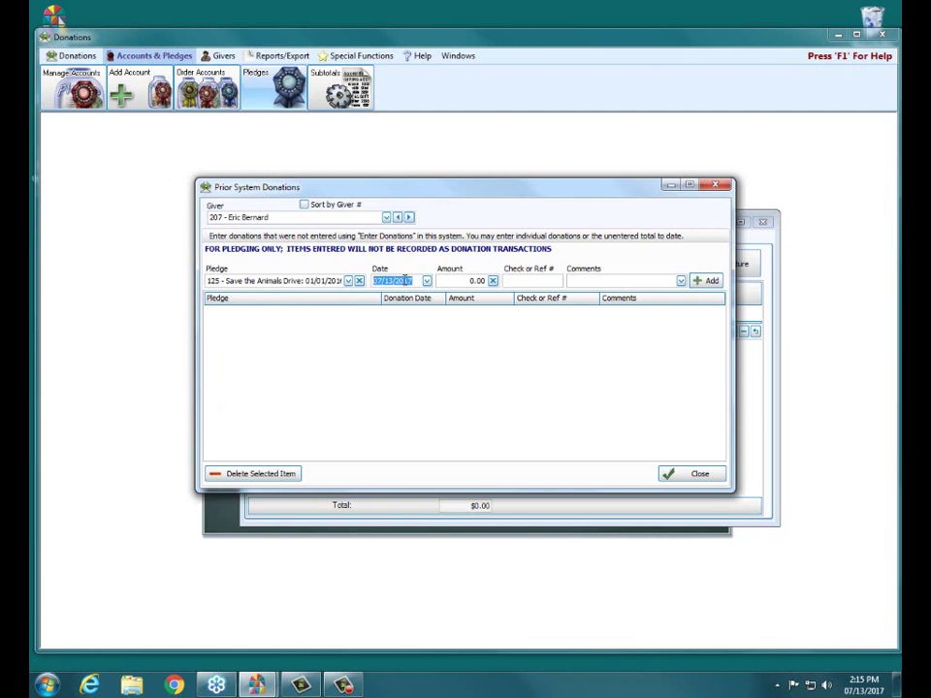
type("02/01/2")
type("016")
type("07/13/2017")
type("2016")
key("Tab")
type("500")
key("Tab")
left_click(608, 282)
left_click(700, 281)
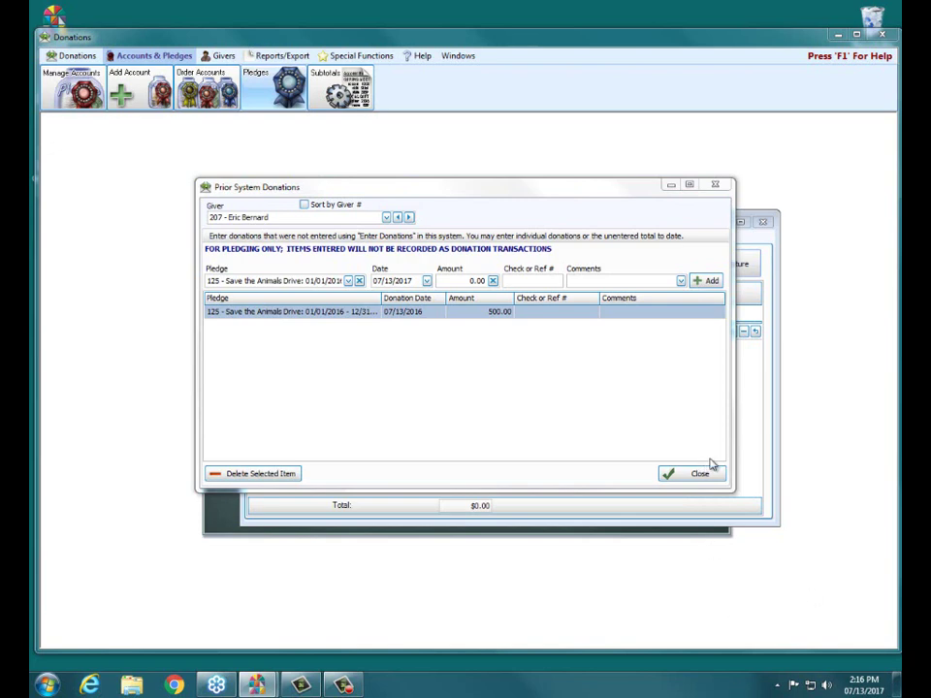
left_click(714, 185)
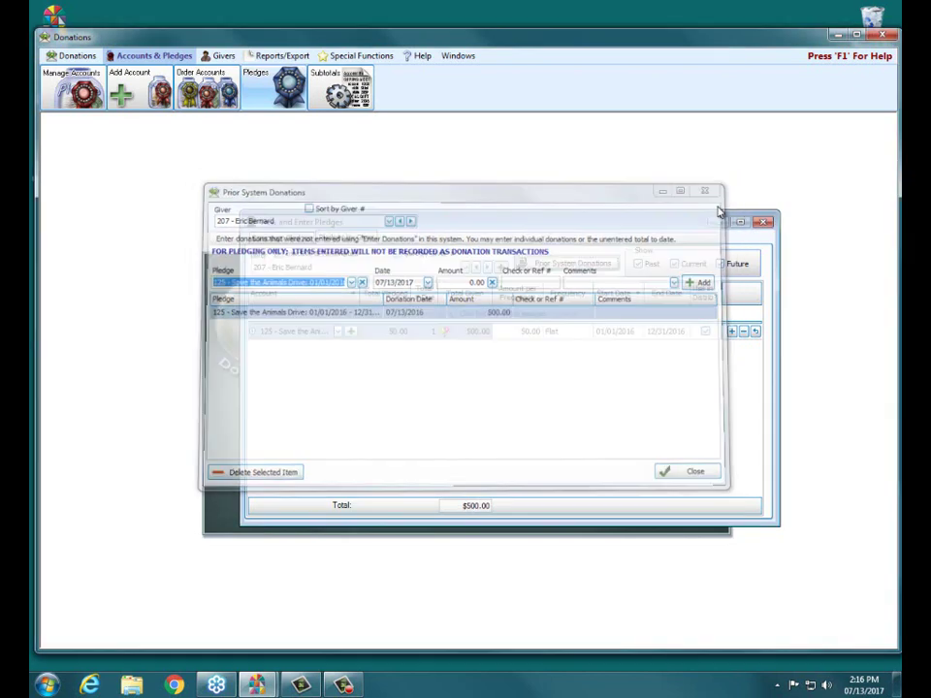
Step: Close the View and Enter Pledges window
left_click(768, 225)
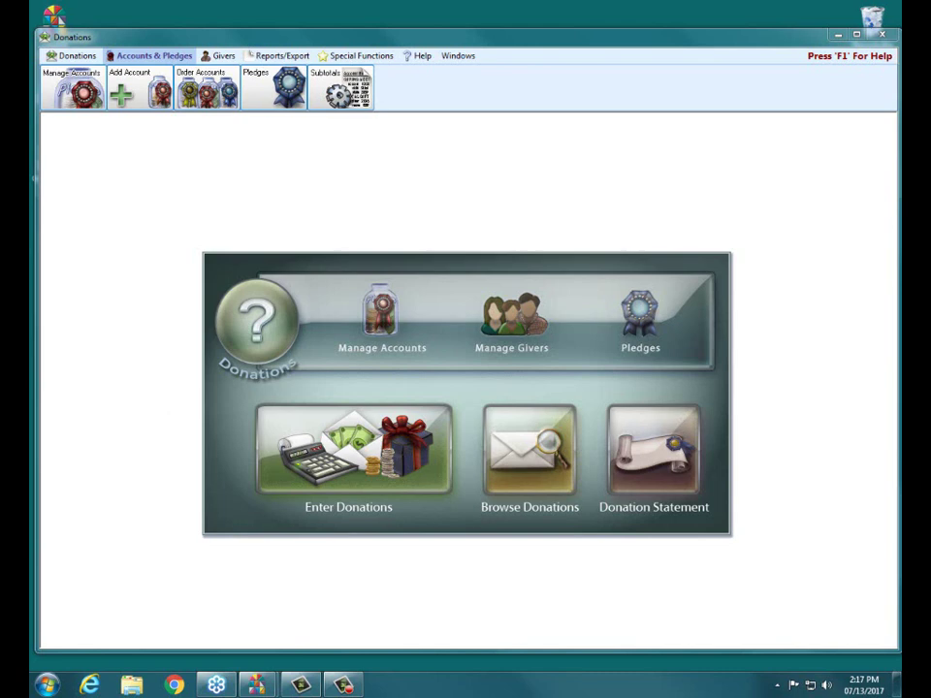
left_click(529, 329)
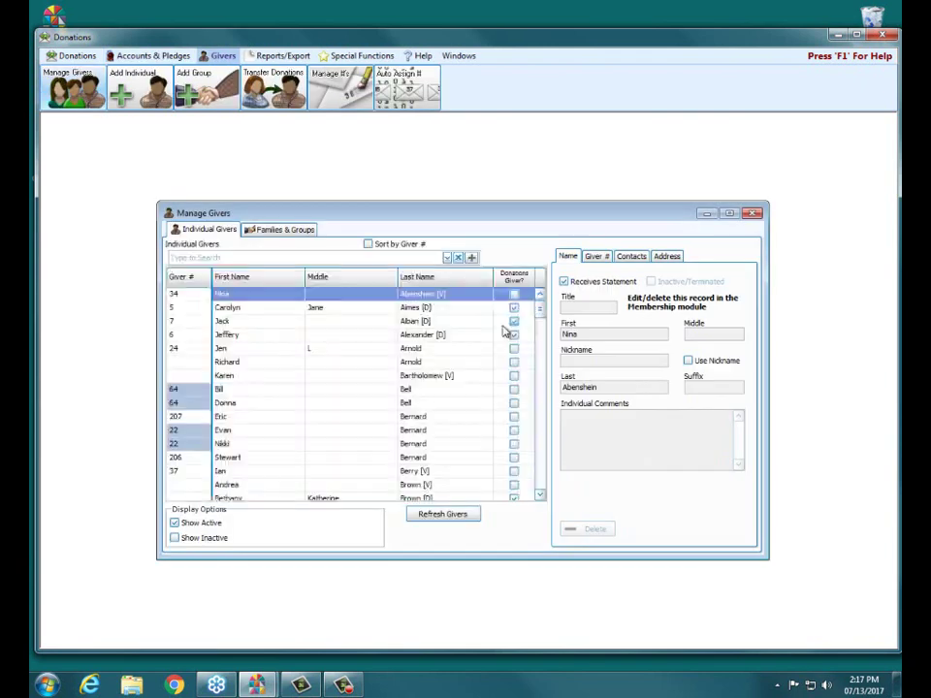
left_click(747, 211)
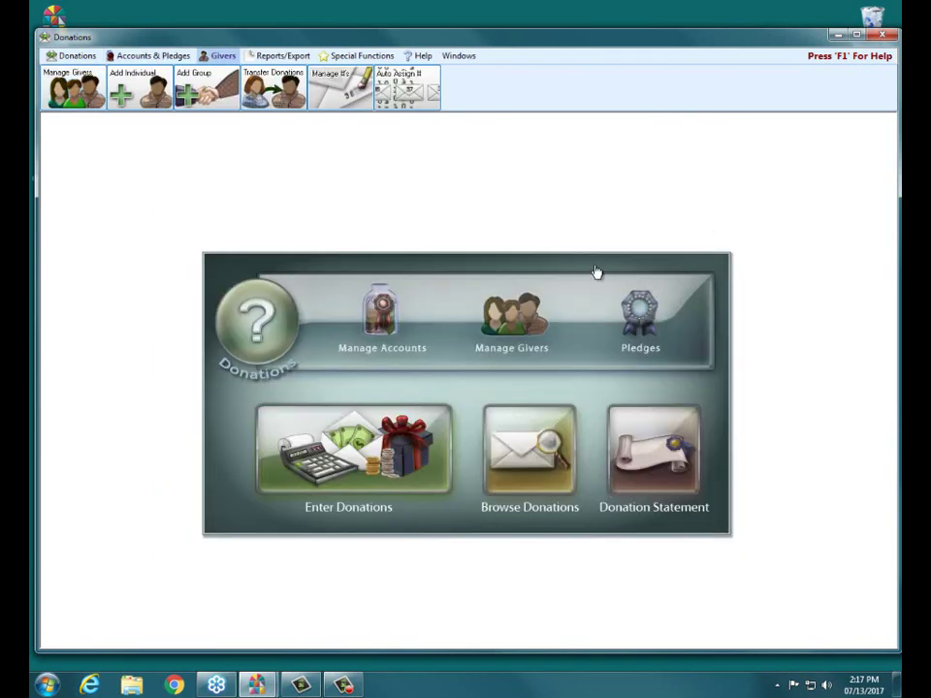
left_click(504, 327)
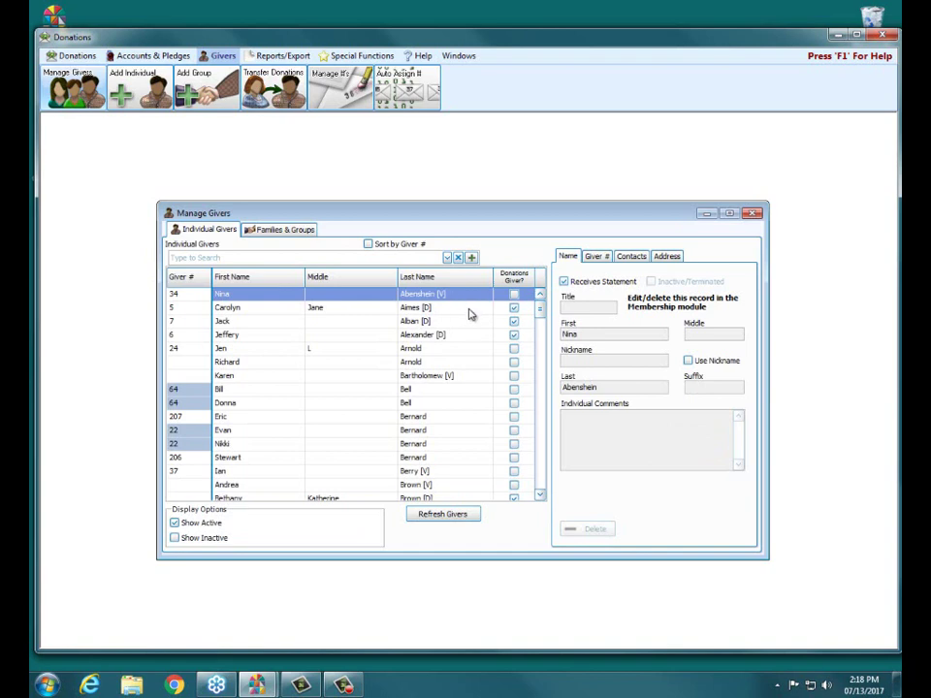
left_click(466, 310)
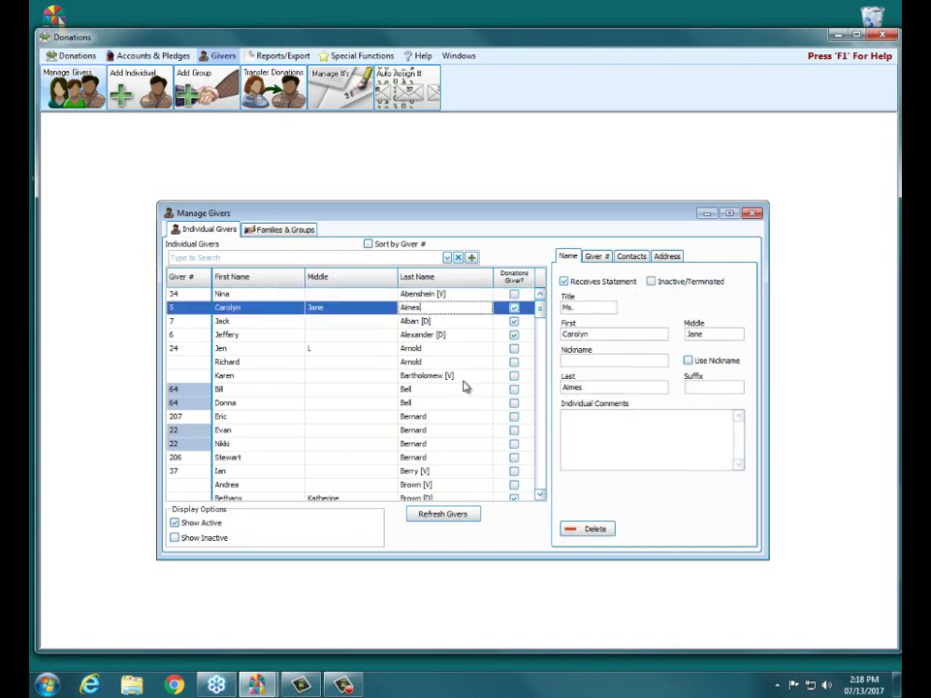
left_click(417, 349)
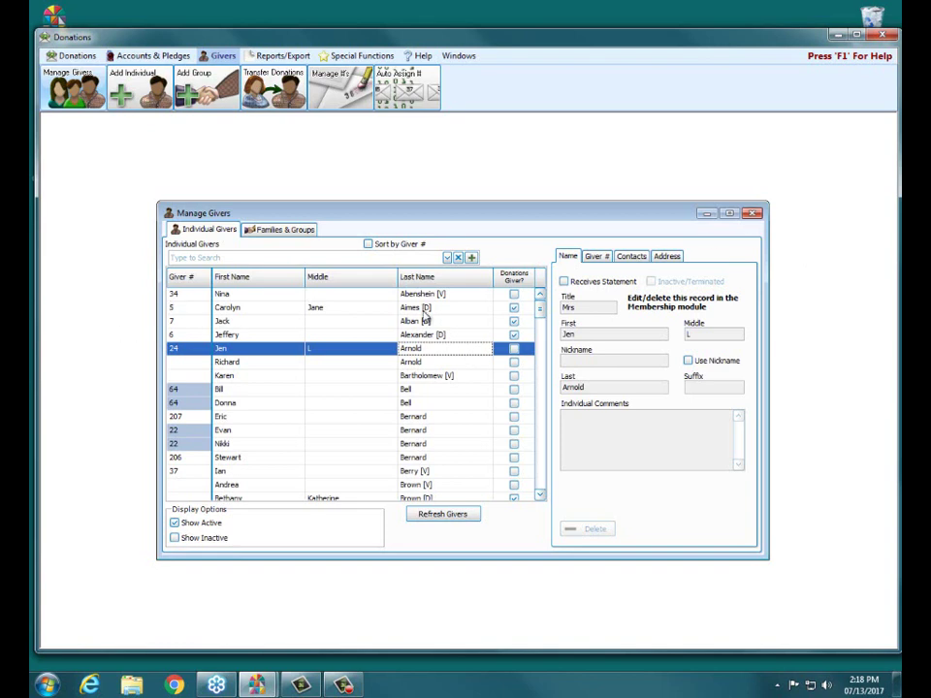
left_click(752, 212)
Step: Open the Pledge/Giving Analysis report and drop Total Pledged, Total Given, % and Over/Under columns
left_click(281, 58)
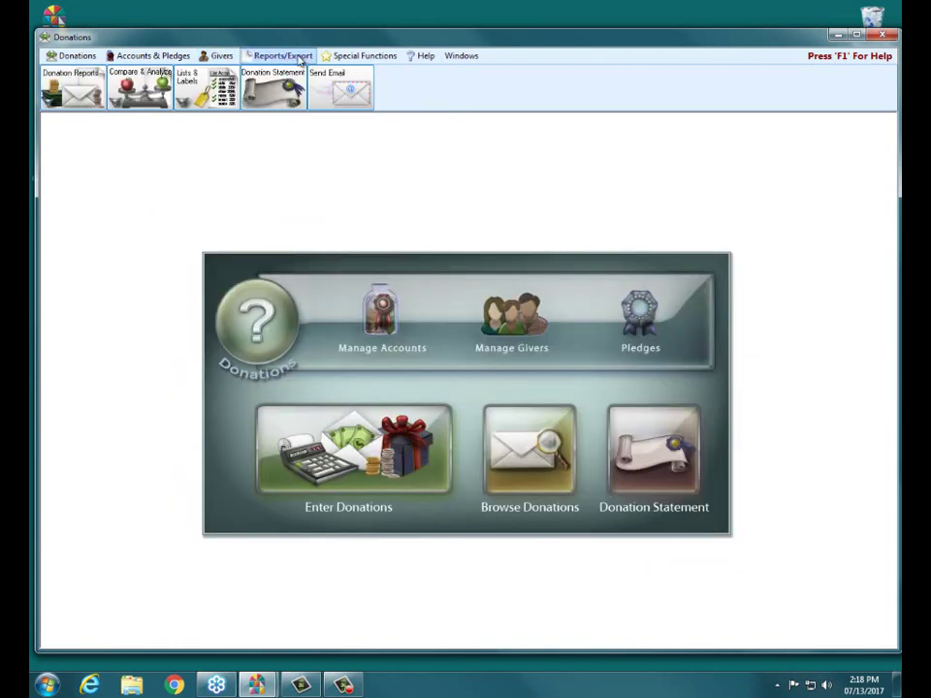
left_click(139, 87)
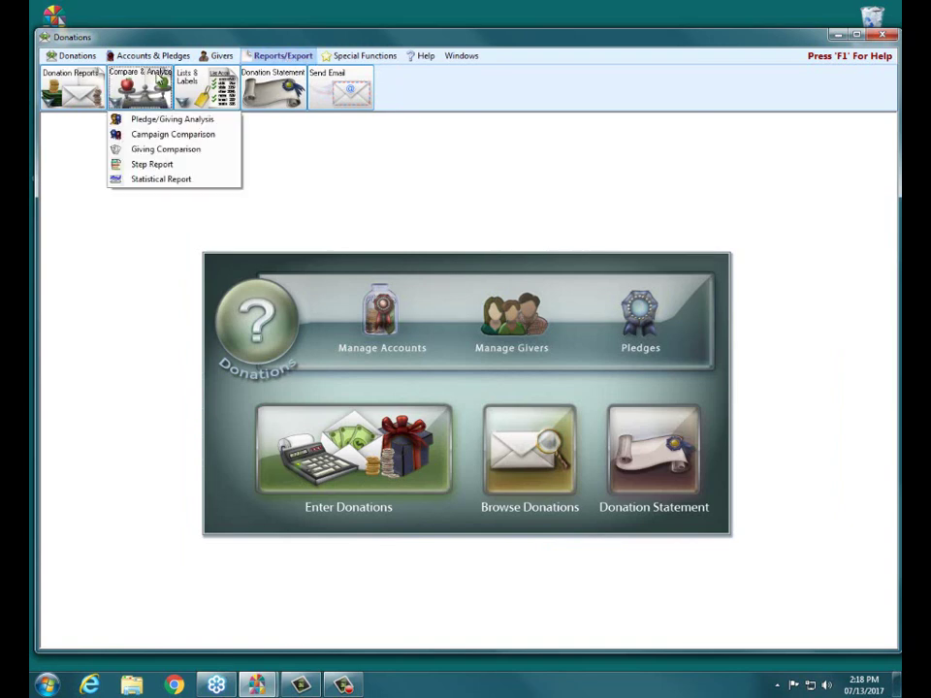
left_click(162, 117)
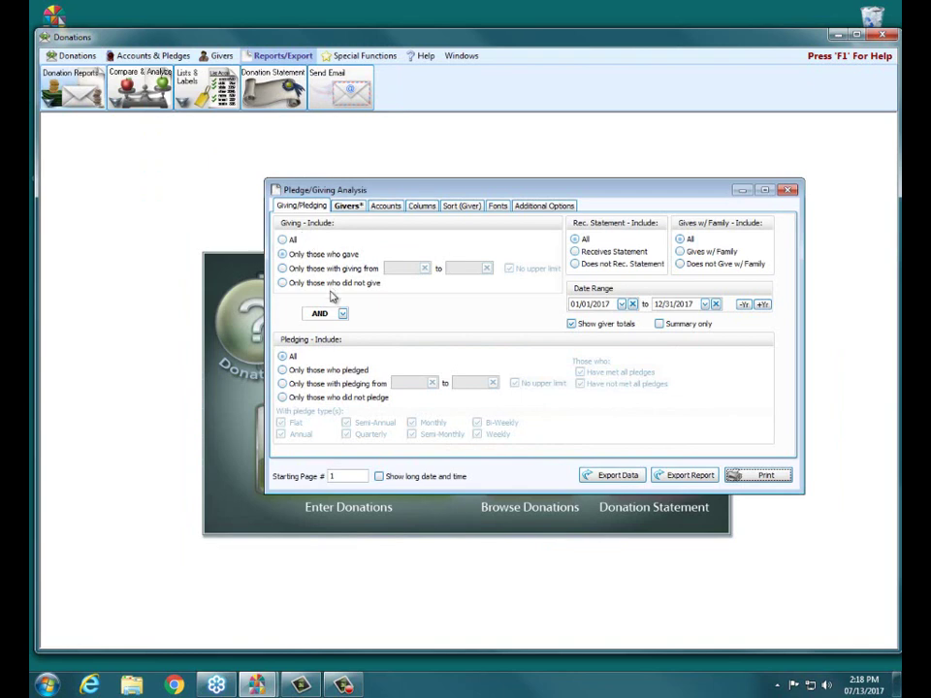
left_click(427, 210)
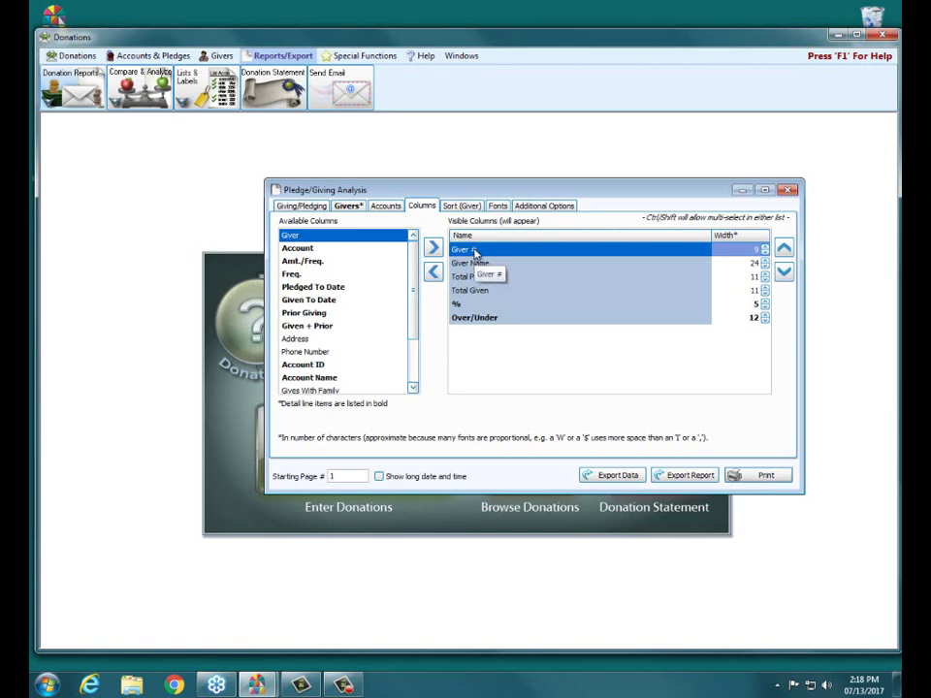
double_click(475, 280)
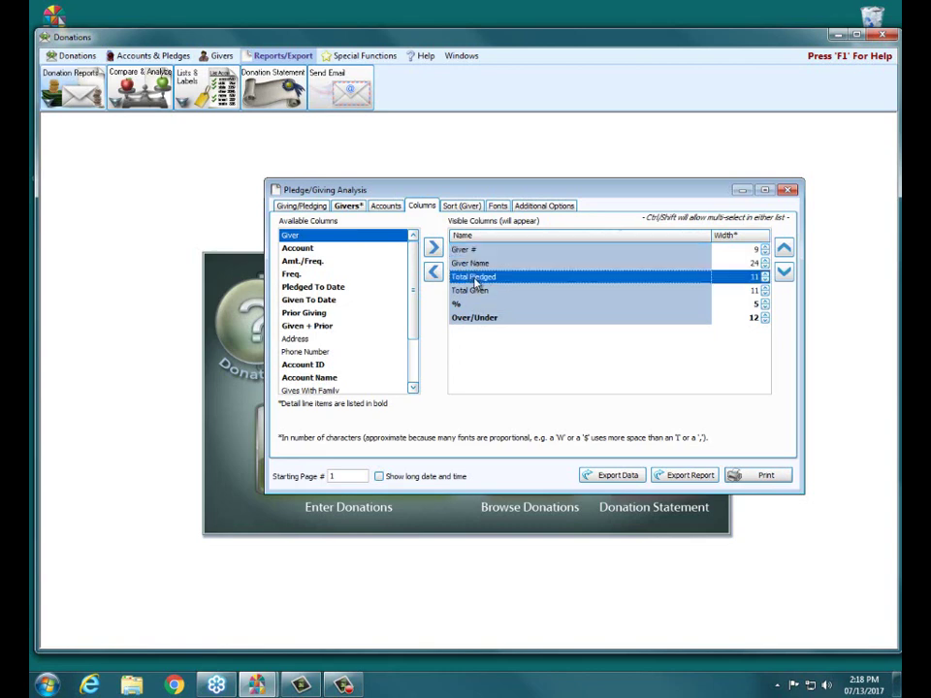
double_click(475, 281)
double_click(475, 279)
double_click(475, 281)
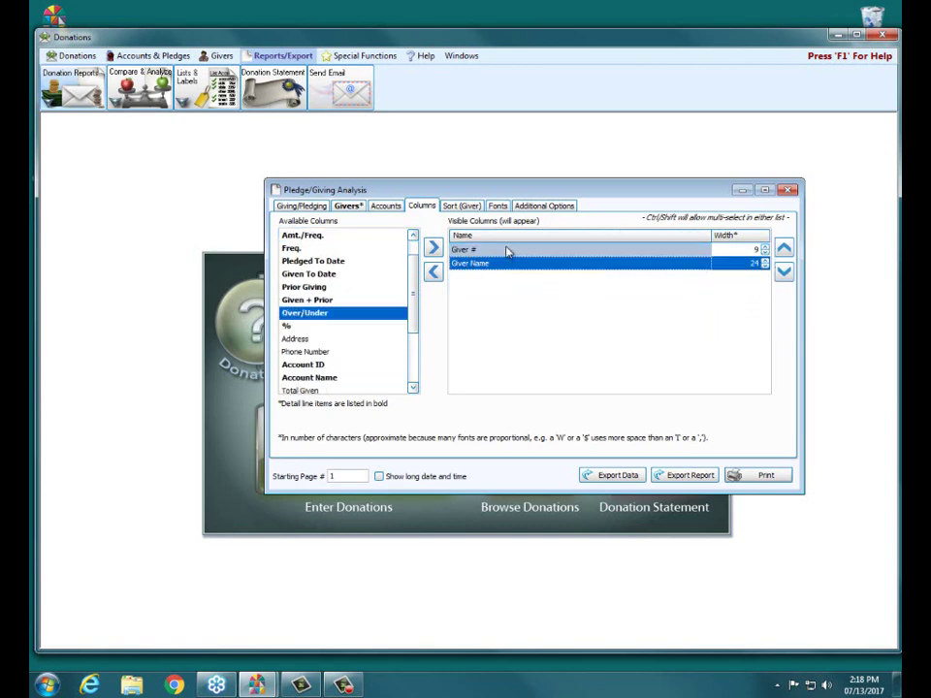
Step: Include the [V] and [D] indicators in Additional Options and preview the report
left_click(537, 207)
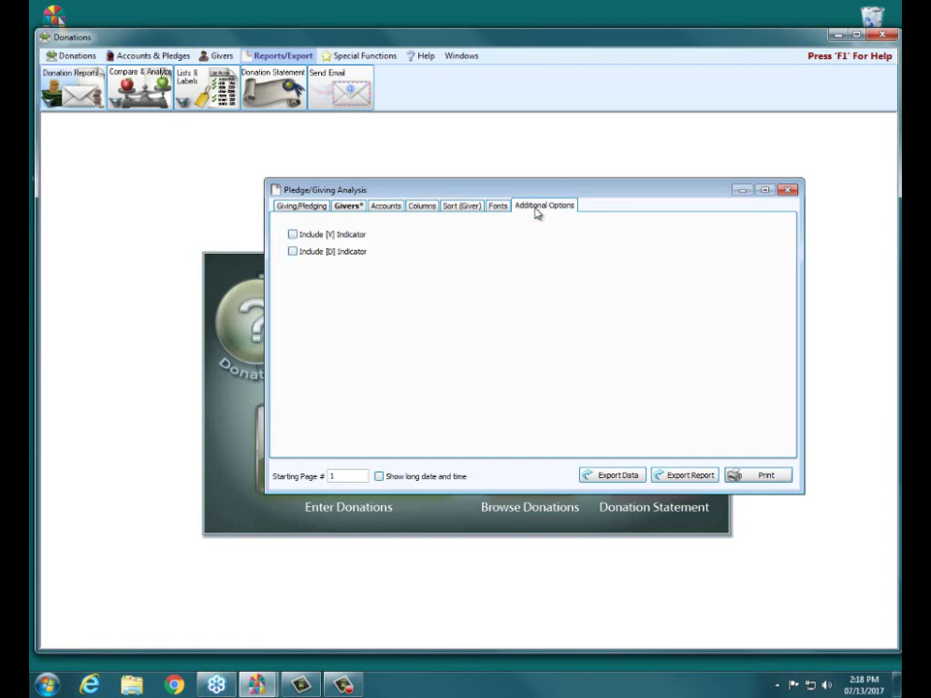
left_click(297, 236)
left_click(299, 254)
left_click(778, 476)
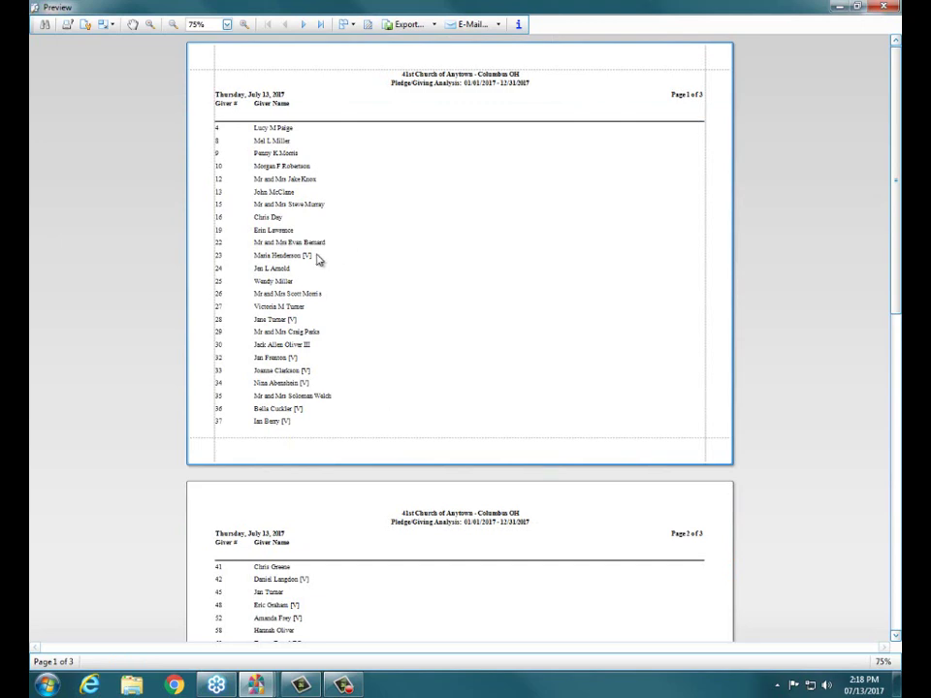
Step: Scroll through the three-page report preview, then close it
scroll(339, 441, "down", 12)
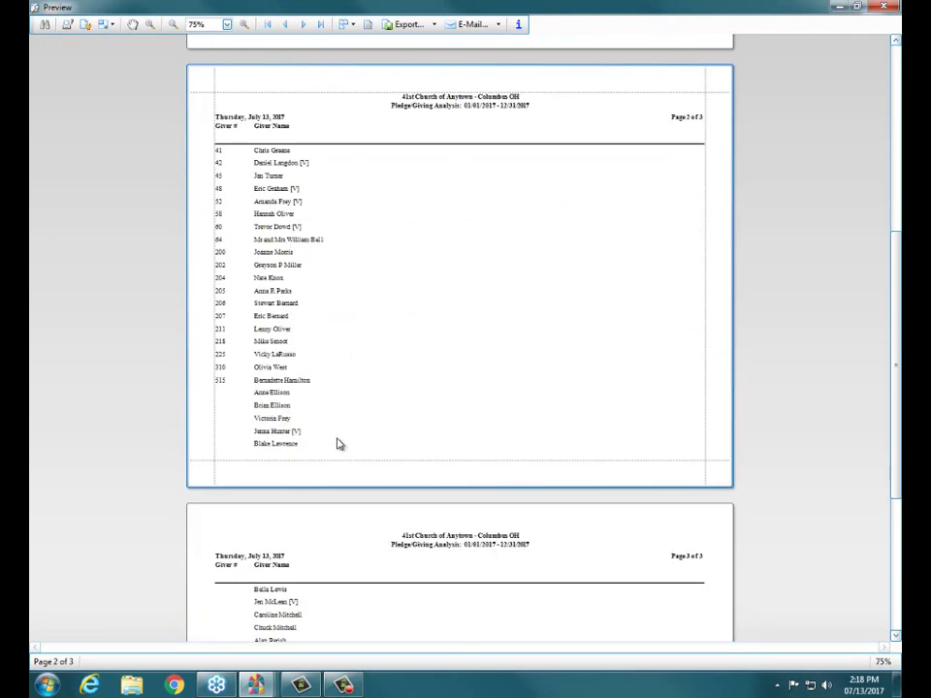
scroll(338, 443, "up", 10)
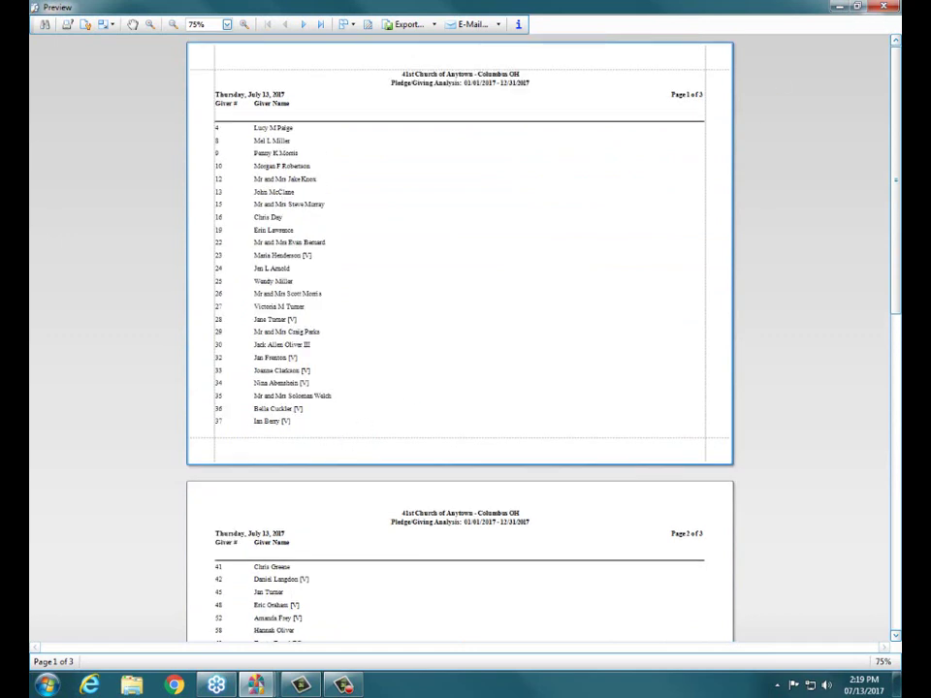
left_click(883, 7)
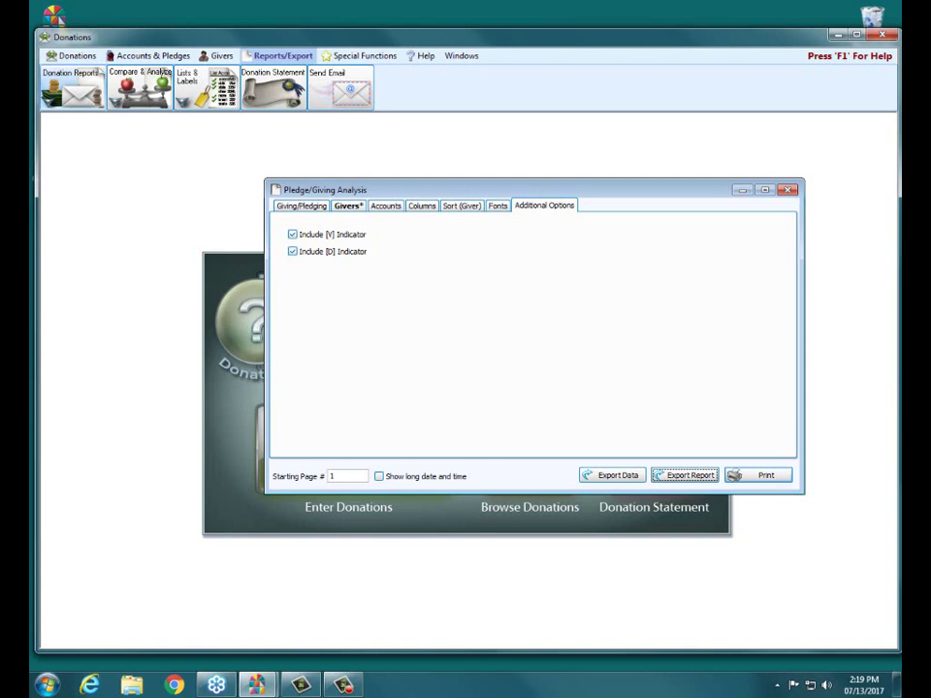
Step: Close and reopen the Pledge/Giving Analysis report settings
left_click(791, 191)
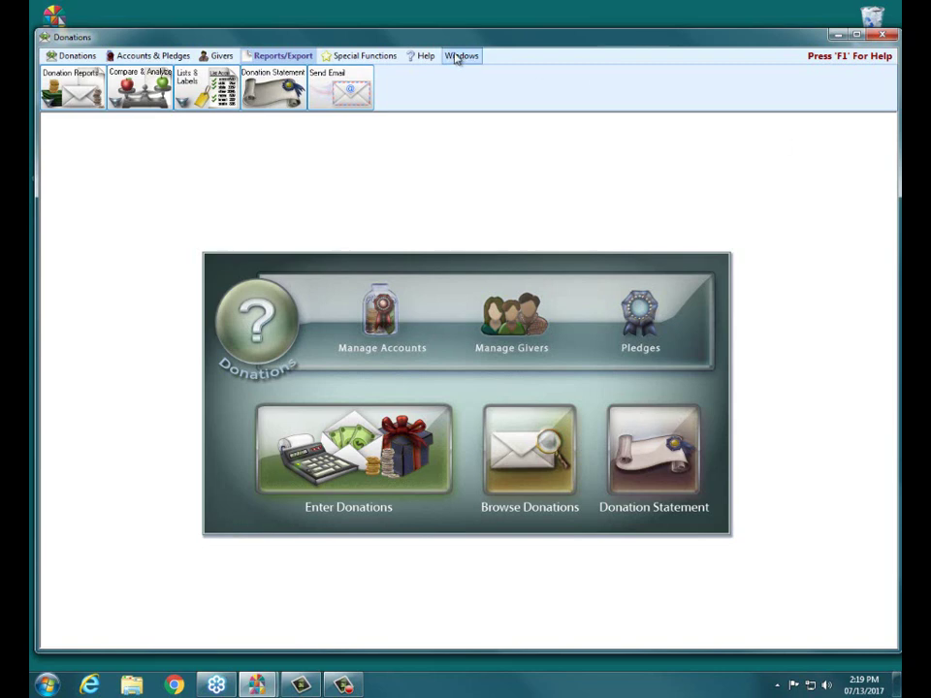
left_click(135, 88)
left_click(184, 120)
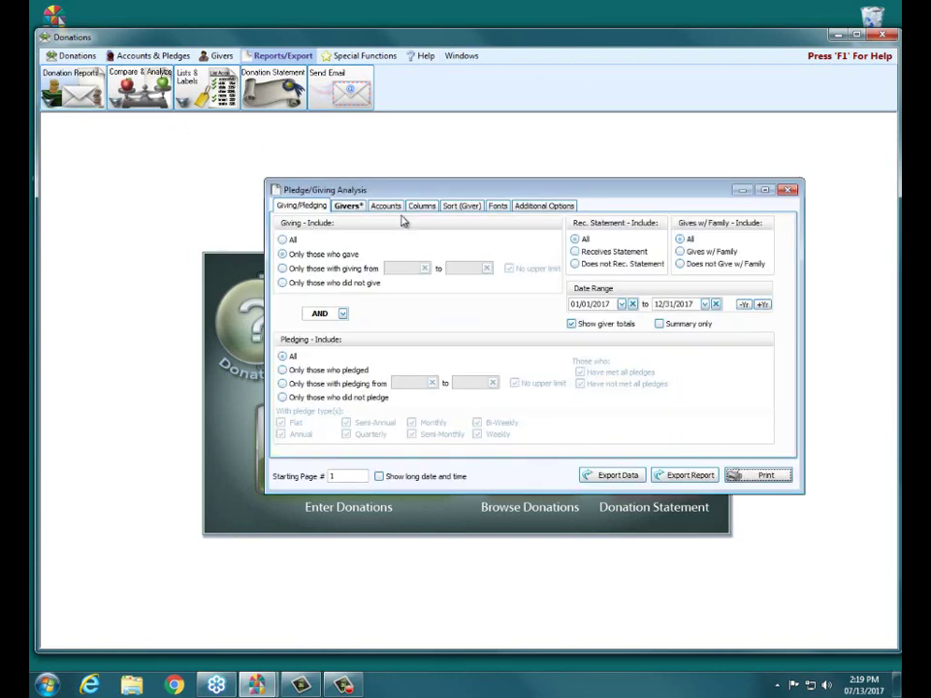
Step: Limit givers to Donations Individuals and Donations Groups, excluding Members and Visitors, and preview
left_click(347, 207)
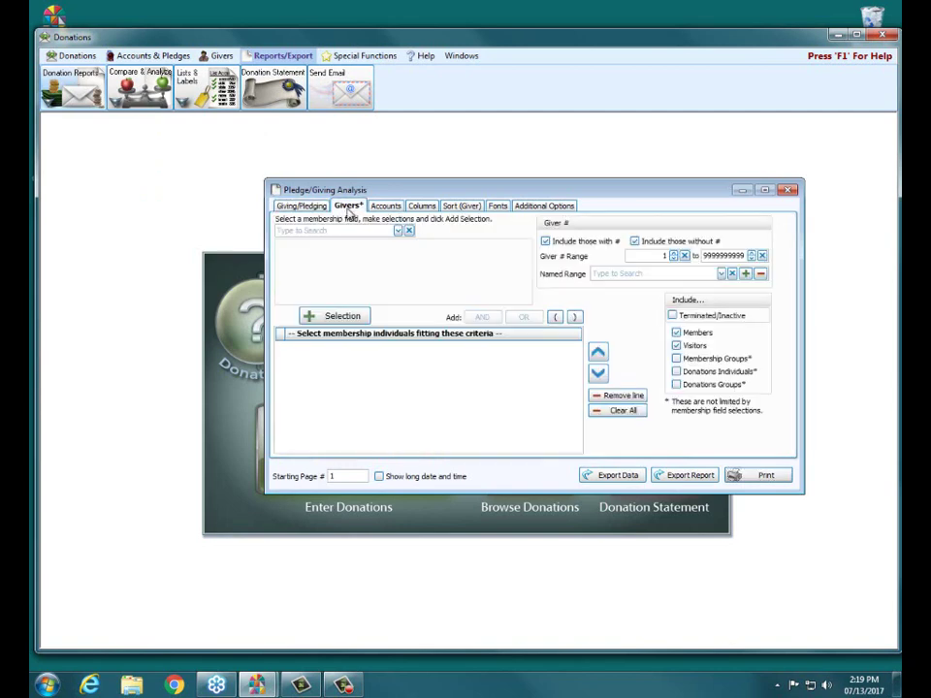
left_click(692, 334)
left_click(696, 371)
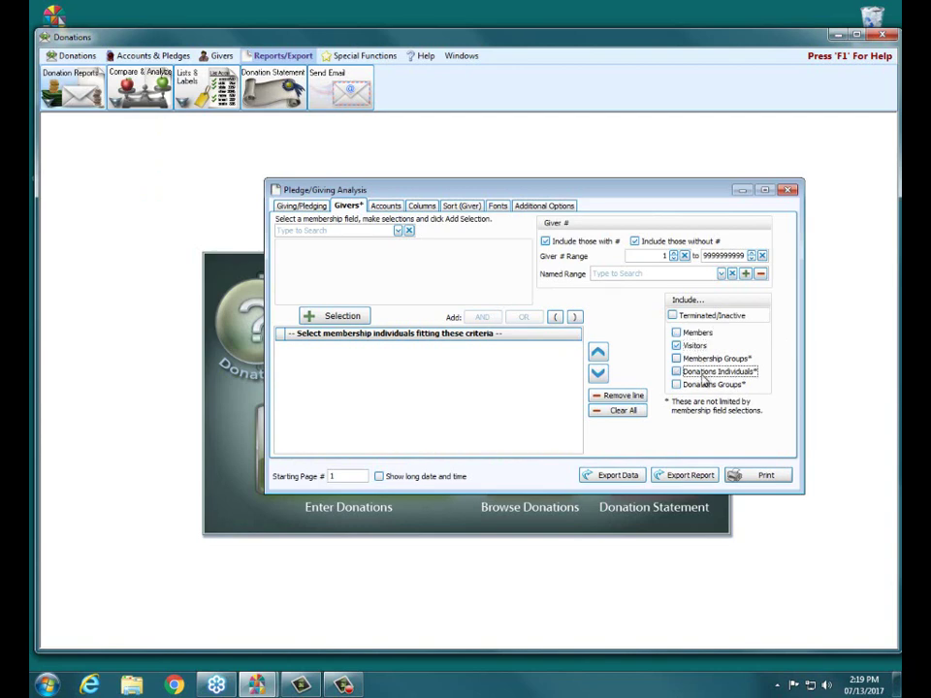
left_click(696, 384)
left_click(690, 345)
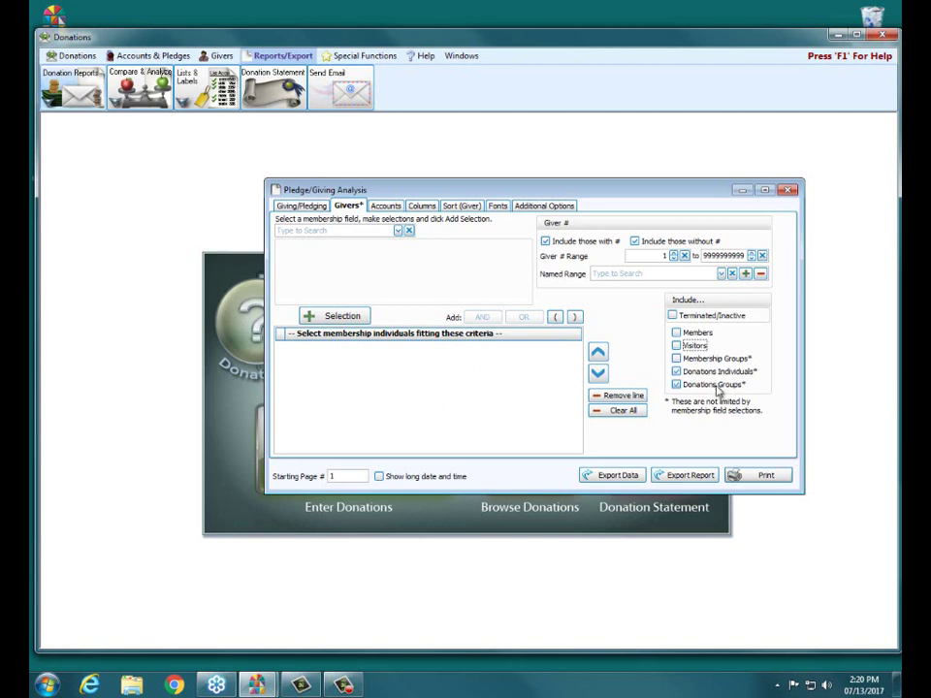
left_click(735, 475)
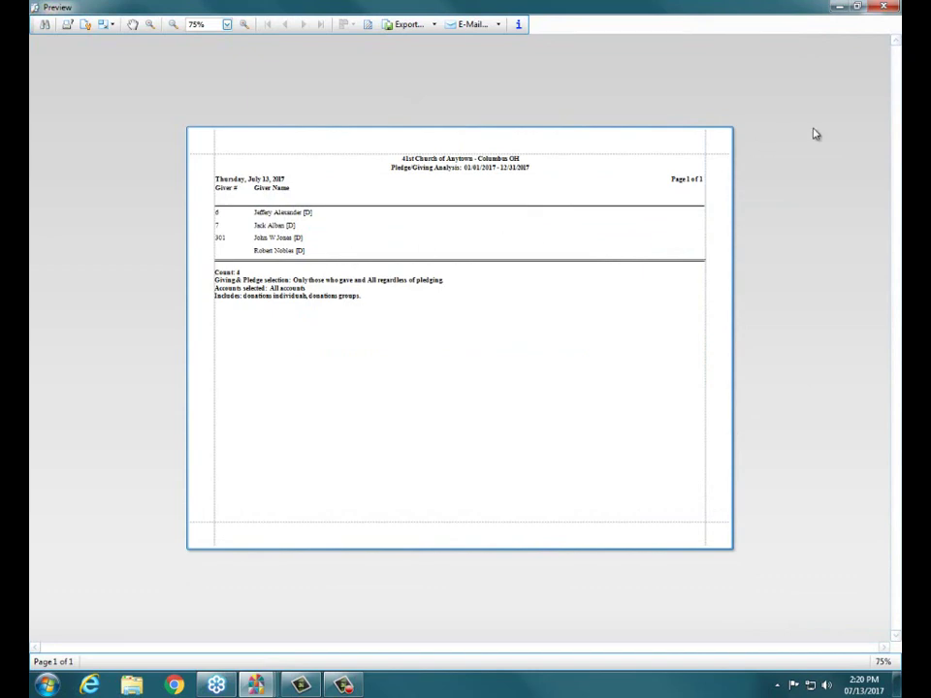
Step: Set Giving - Include to All on the Giving/Pledging criteria and preview the report again
left_click(881, 7)
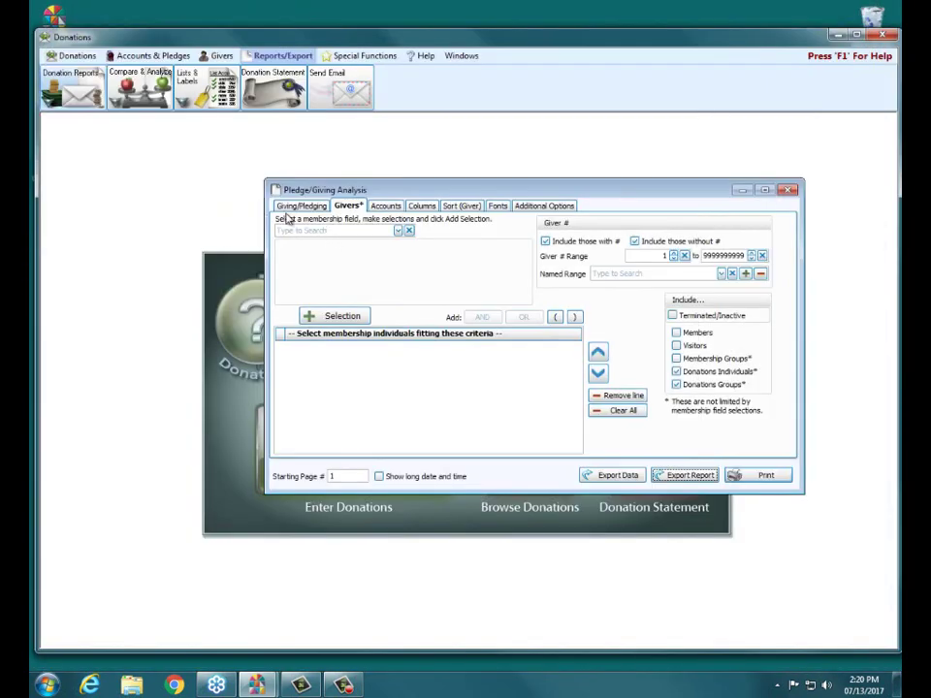
left_click(300, 205)
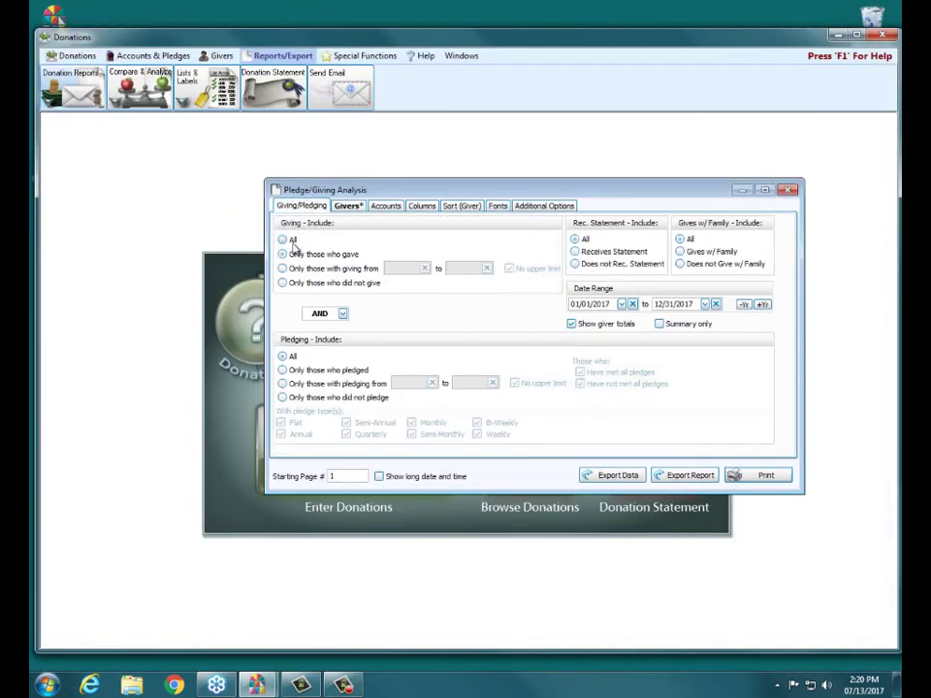
left_click(287, 241)
left_click(786, 481)
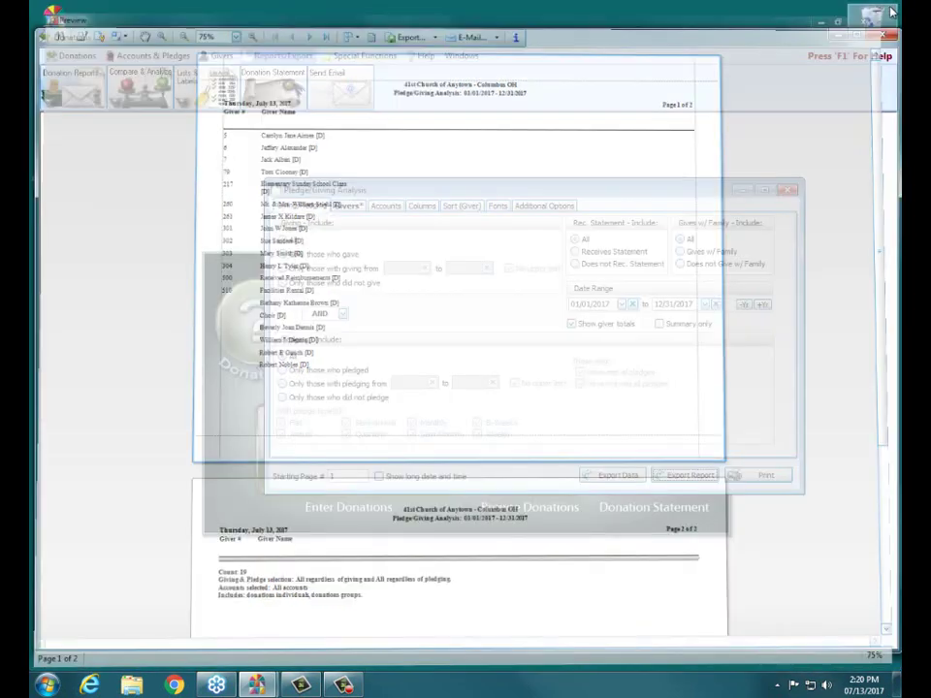
Step: Close the preview, confirm Yes to ending the webinar, and close the Pledge/Giving Analysis settings
left_click(884, 7)
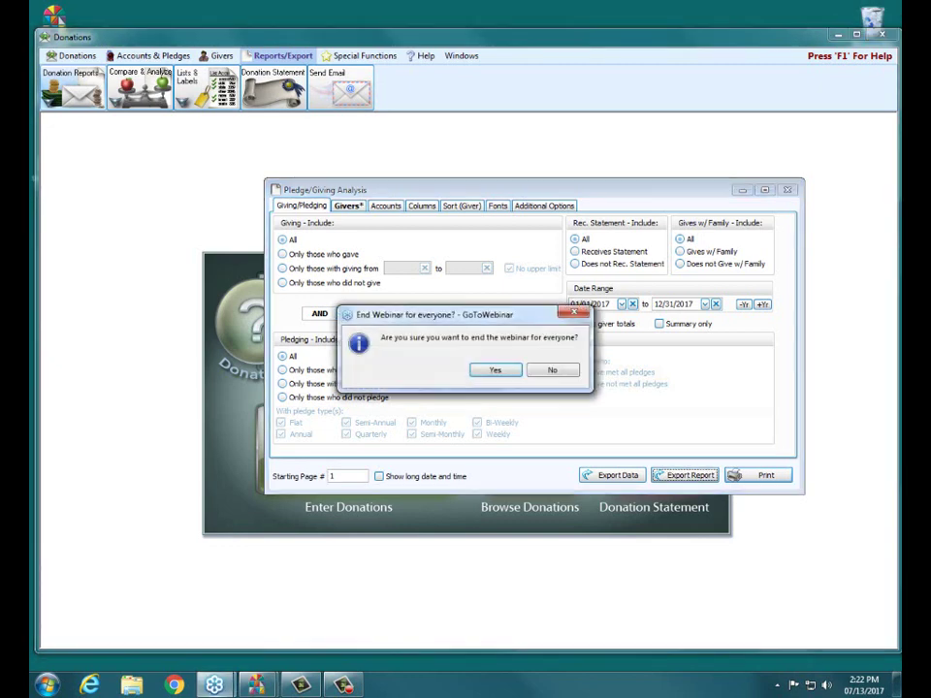
left_click(515, 372)
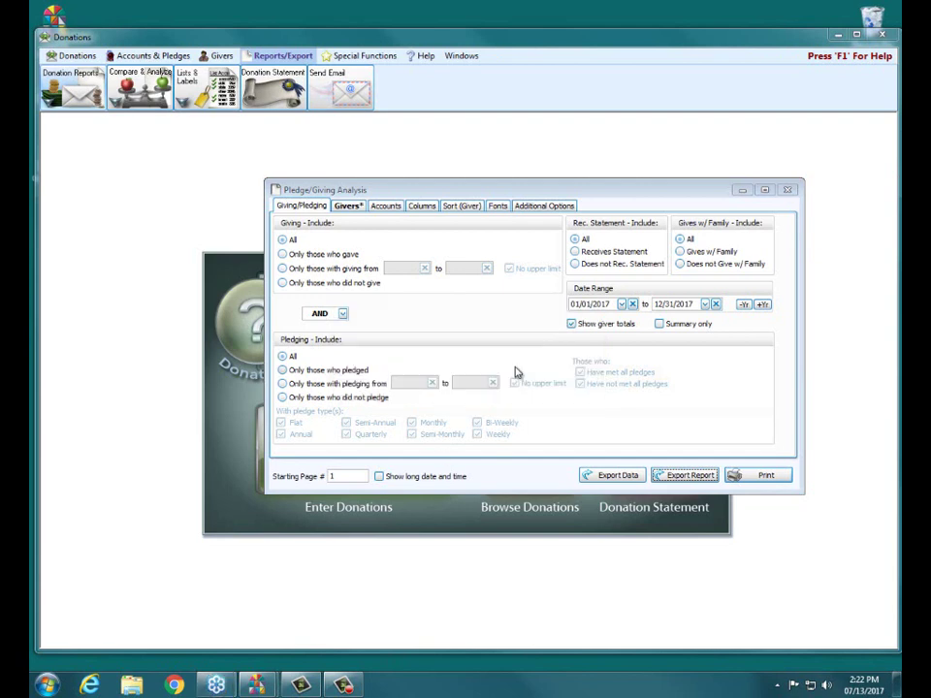
left_click(788, 190)
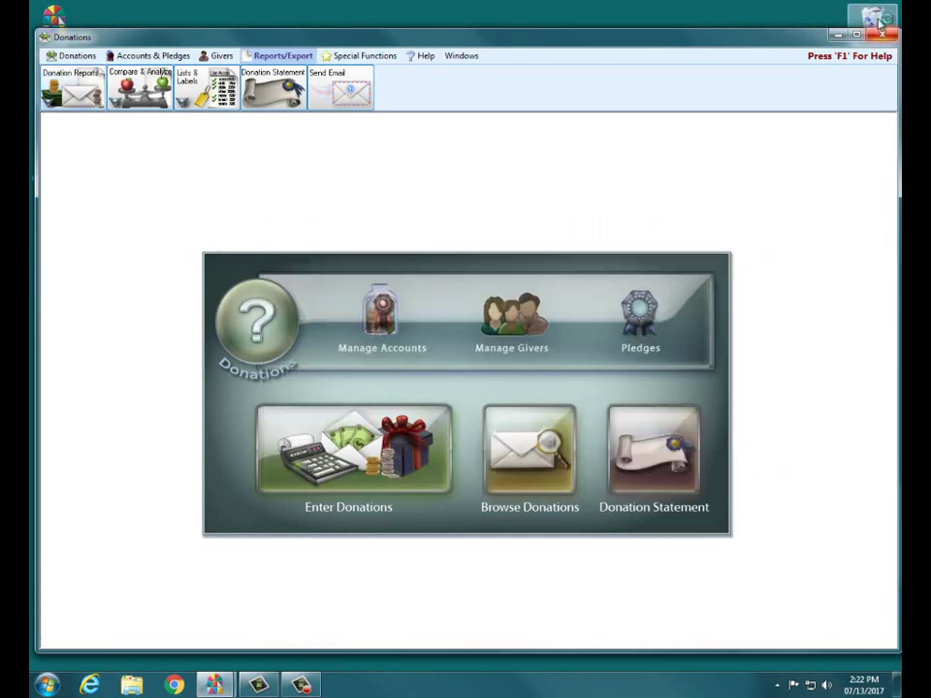